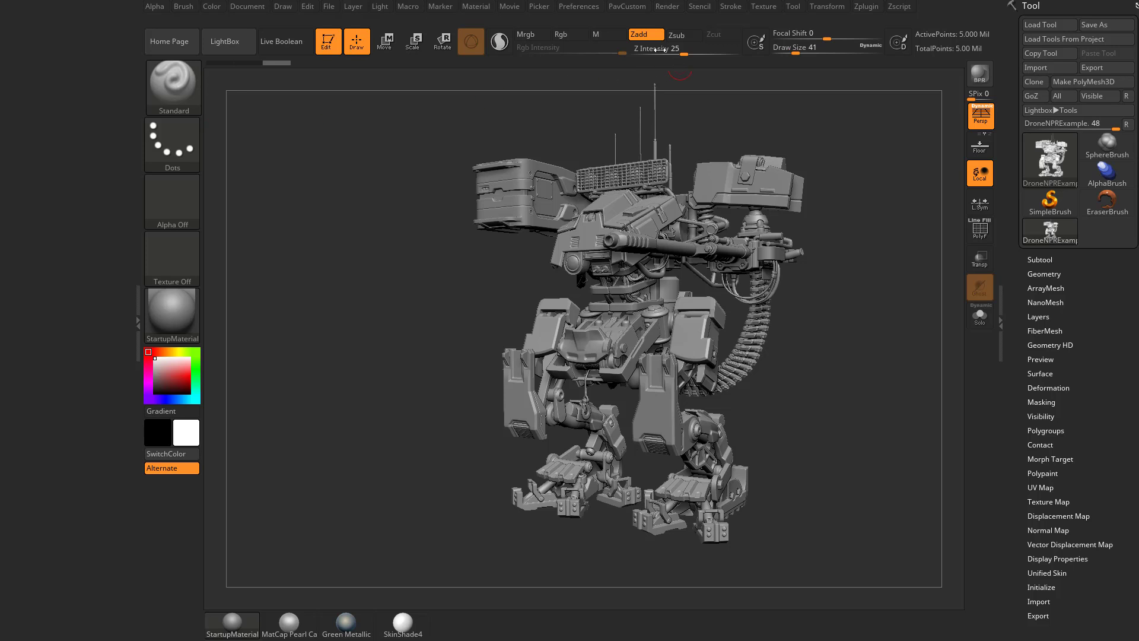
# Dock the Draw palette in the side tray.
pyautogui.click(283, 7)
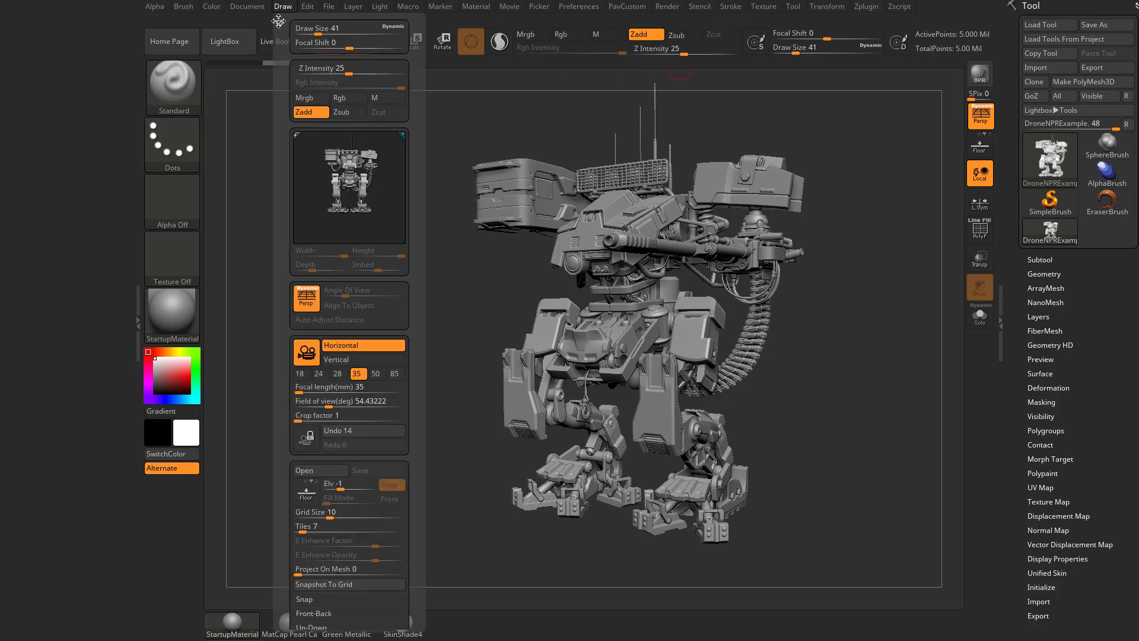
pyautogui.moveTo(278, 21)
pyautogui.mouseDown()
pyautogui.moveTo(196, 65)
pyautogui.moveTo(76, 62)
pyautogui.moveTo(79, 54)
pyautogui.mouseUp()
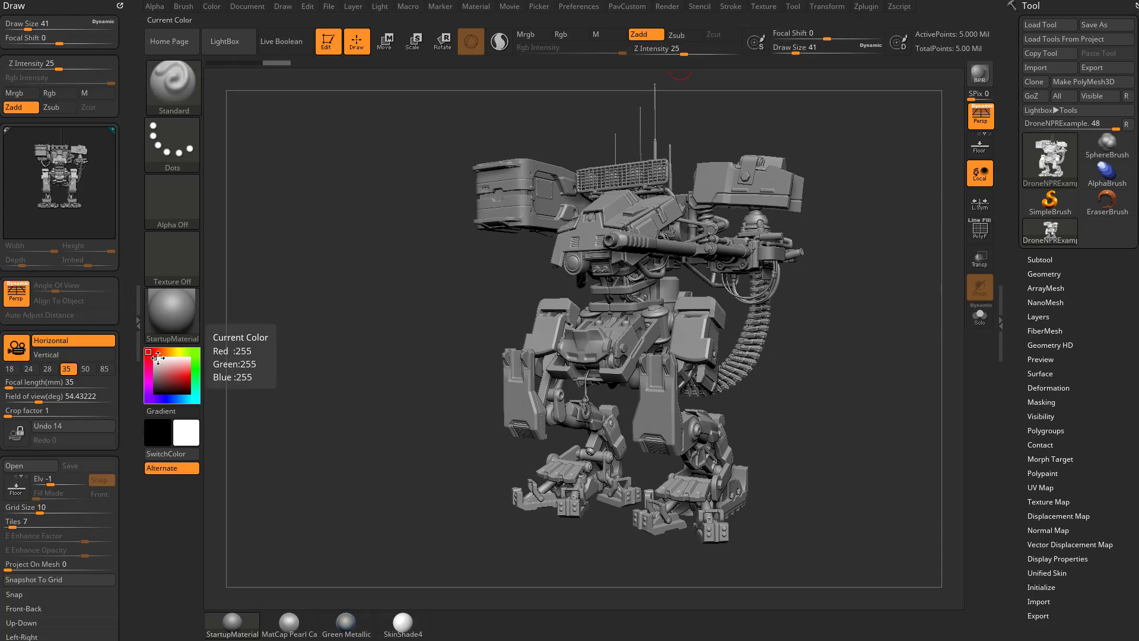
# Toggle Perspective and the universal camera off and on, and switch the sensor basis to Vertical and back to Horizontal.
pyautogui.click(981, 117)
pyautogui.click(982, 119)
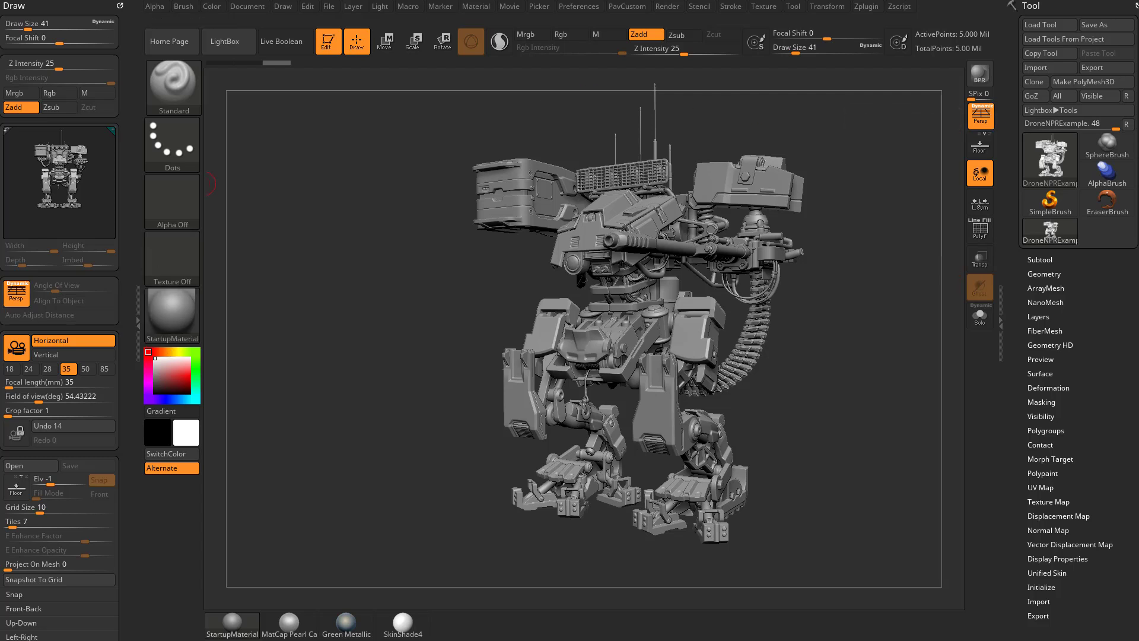
pyautogui.click(17, 354)
pyautogui.click(17, 354)
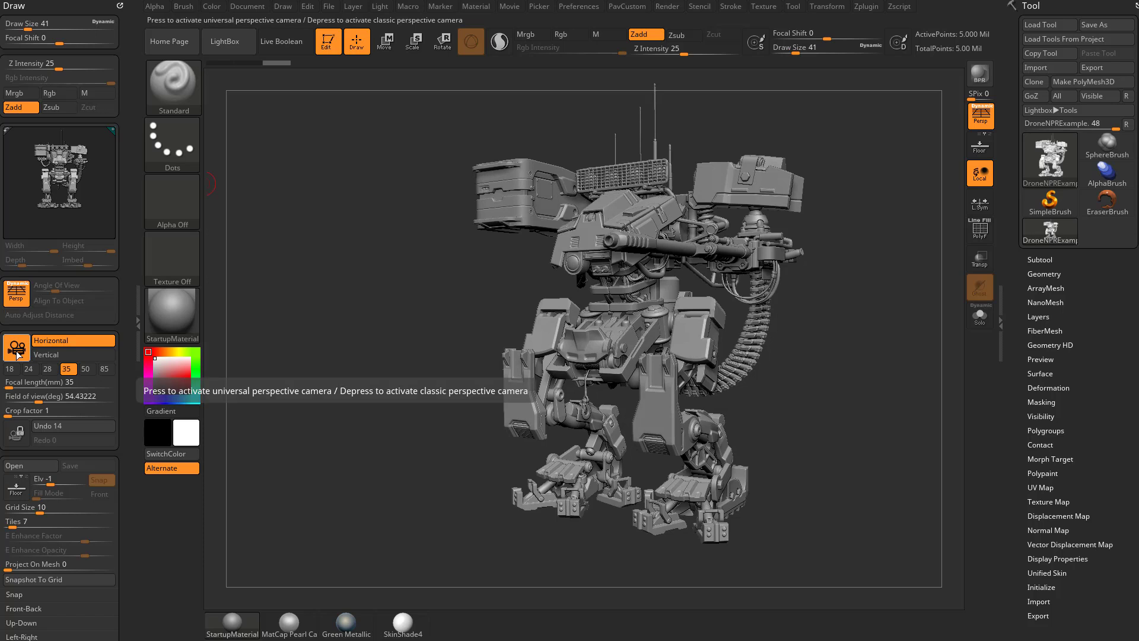
pyautogui.click(16, 354)
pyautogui.click(17, 354)
pyautogui.click(78, 353)
pyautogui.click(79, 344)
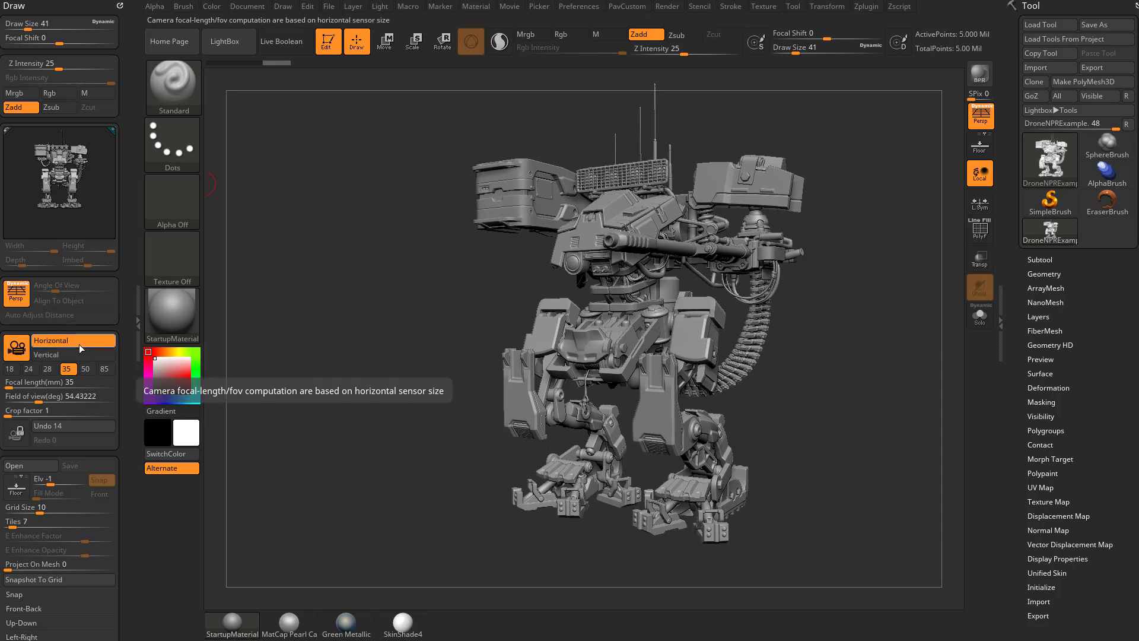
# Try the camera's focal length presets between 18 and 50 mm on the robot and return to 35 mm.
pyautogui.click(48, 369)
pyautogui.click(29, 369)
pyautogui.click(10, 369)
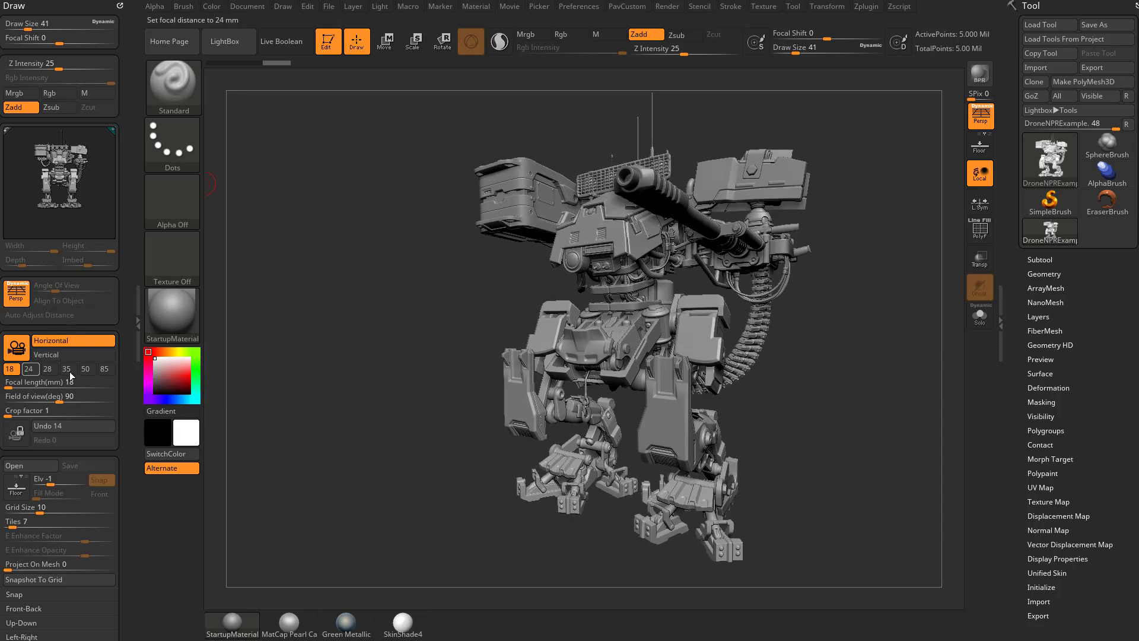
pyautogui.click(81, 371)
pyautogui.click(66, 370)
pyautogui.click(48, 370)
pyautogui.click(67, 371)
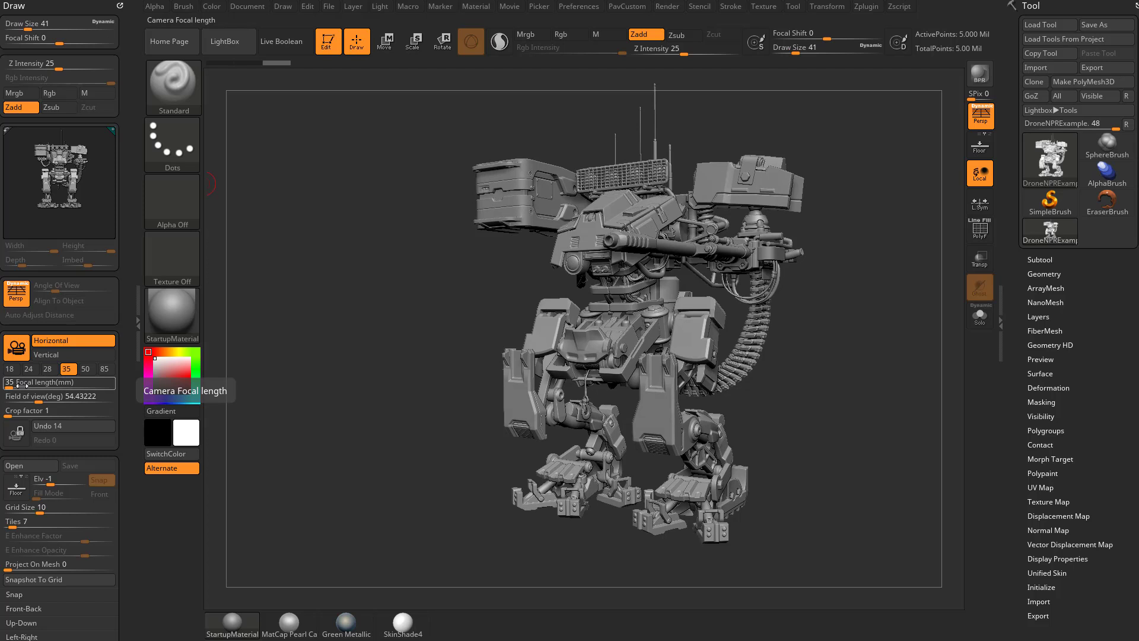
# Set the camera's focal length to 50 mm and open the crop factor for editing.
pyautogui.click(67, 383)
pyautogui.press('Return')
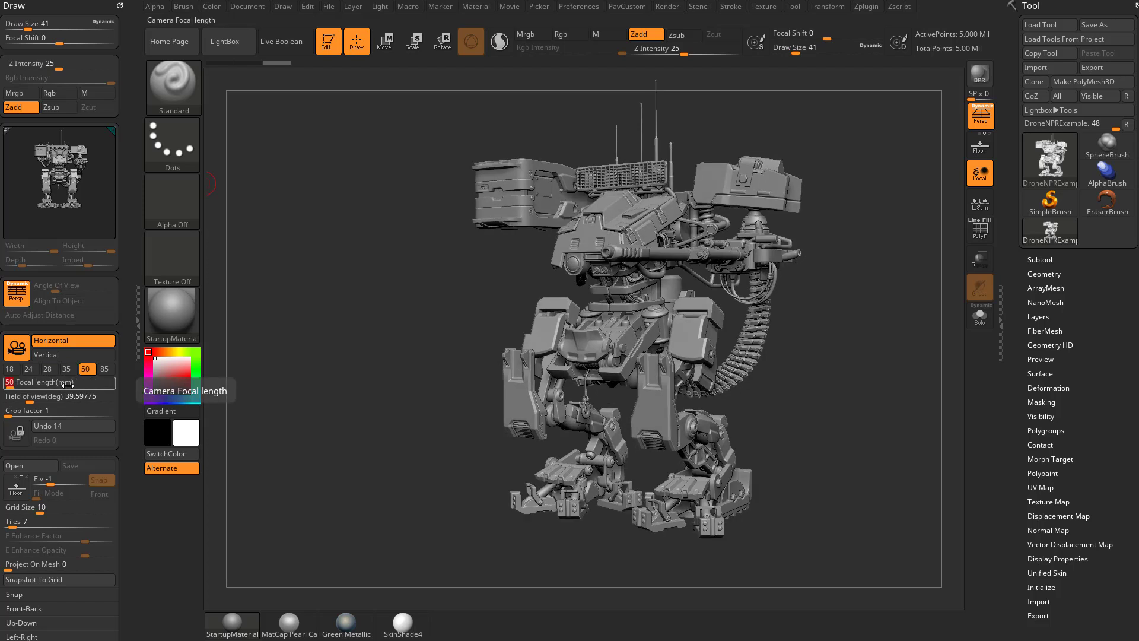
pyautogui.click(41, 411)
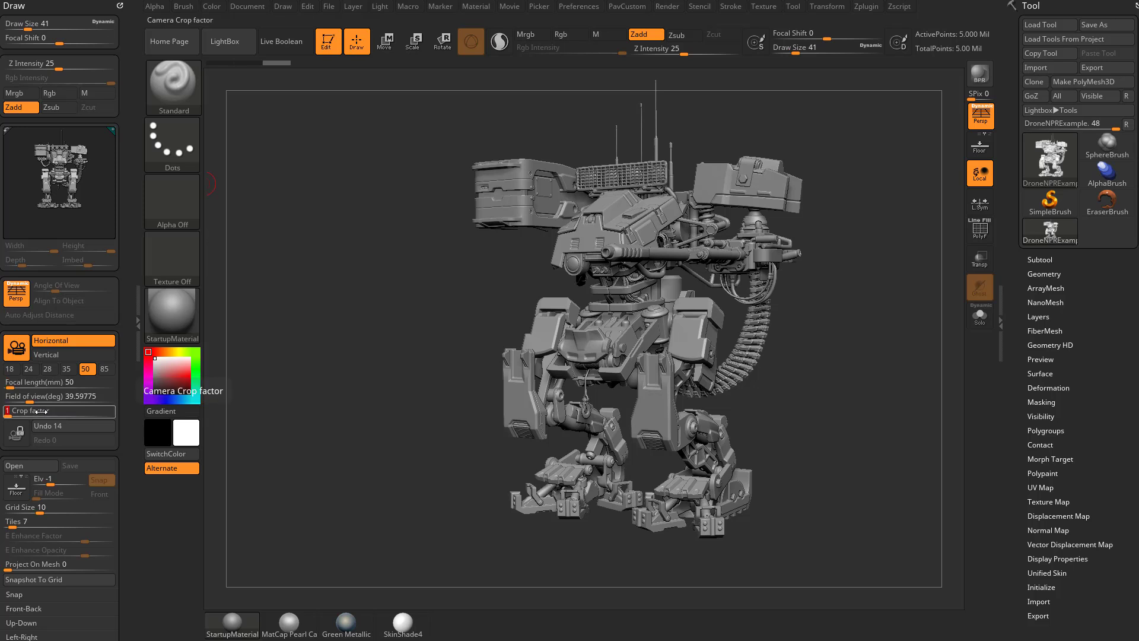
# Lock the camera and unlock it again.
pyautogui.click(16, 433)
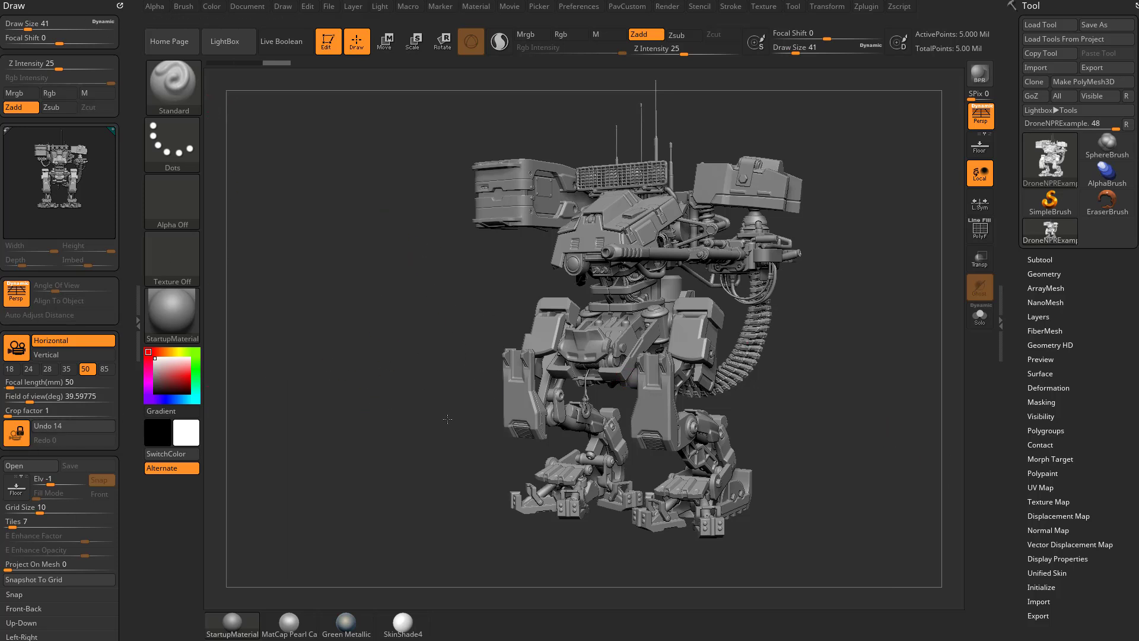
pyautogui.click(18, 434)
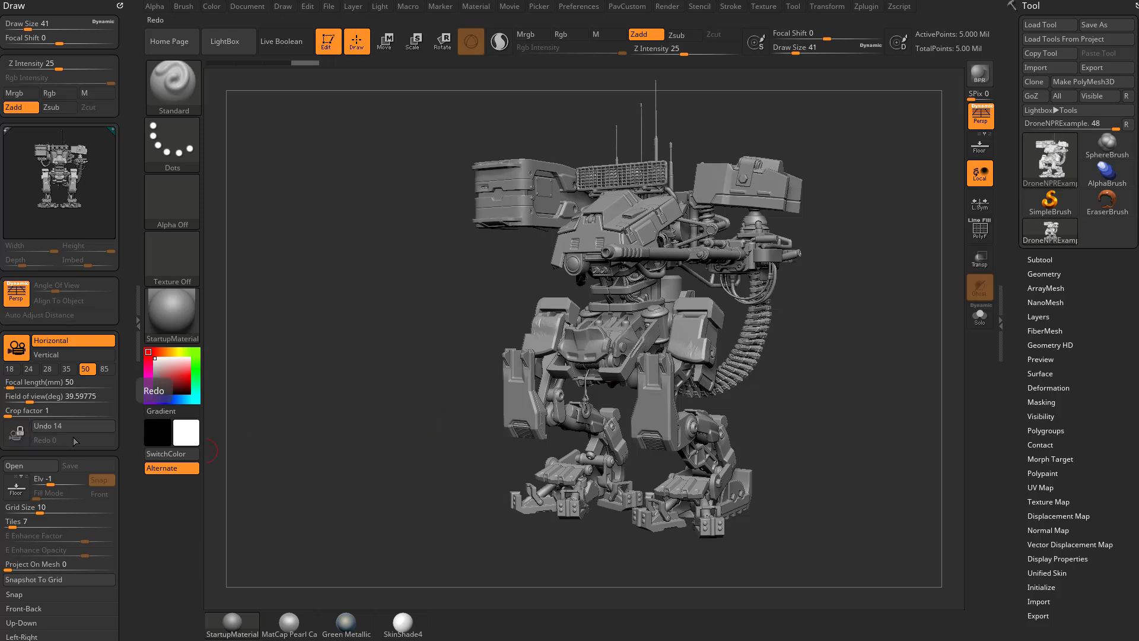
# Orbit the robot to different views and step the camera back through its undo history.
pyautogui.moveTo(431, 335); pyautogui.dragTo(373, 318)
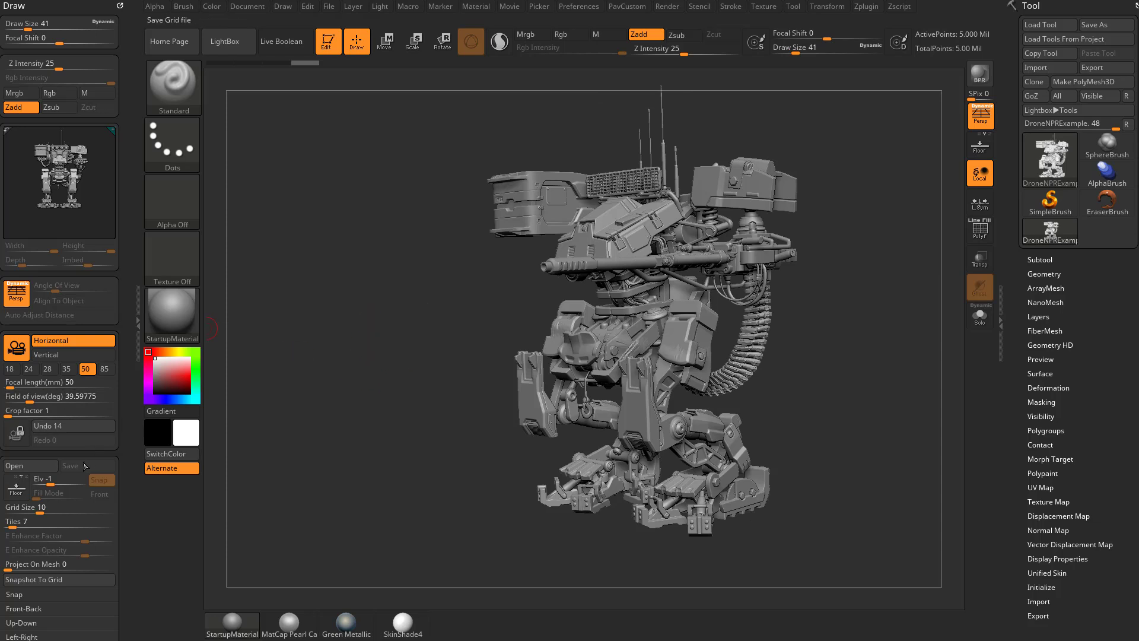
pyautogui.click(73, 427)
pyautogui.click(73, 427)
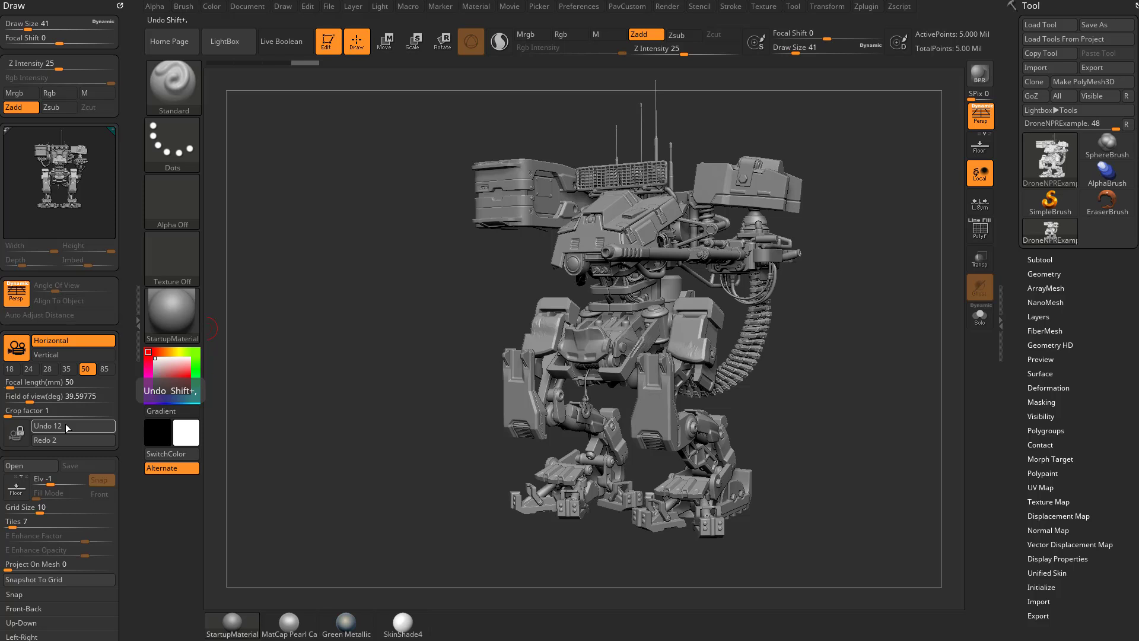
pyautogui.press('ctrl')
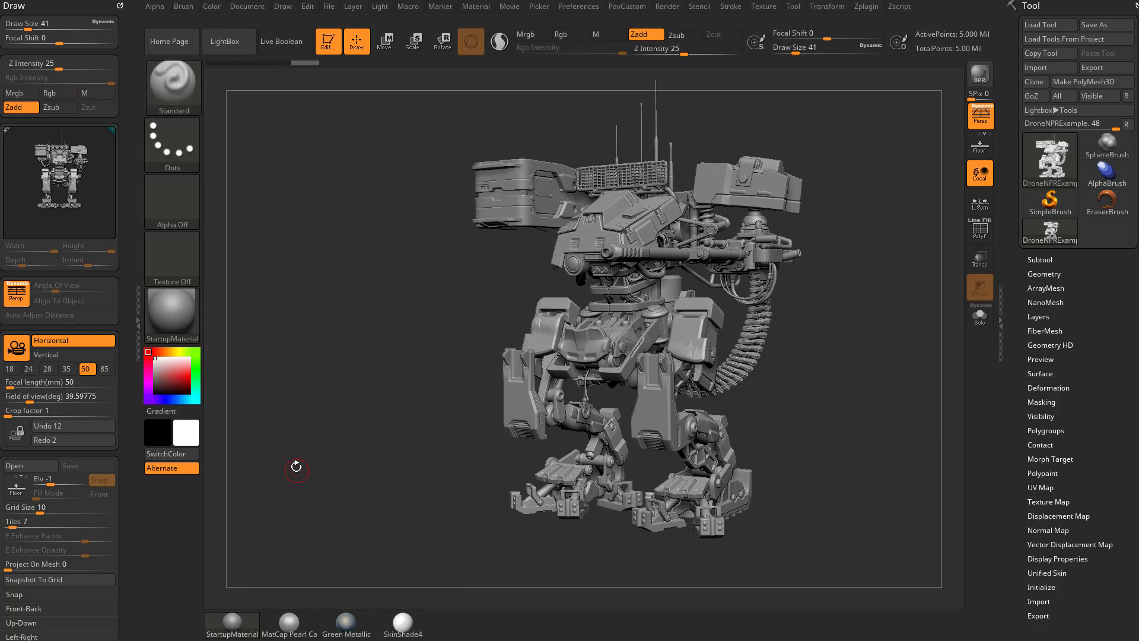
pyautogui.moveTo(313, 440); pyautogui.dragTo(287, 331)
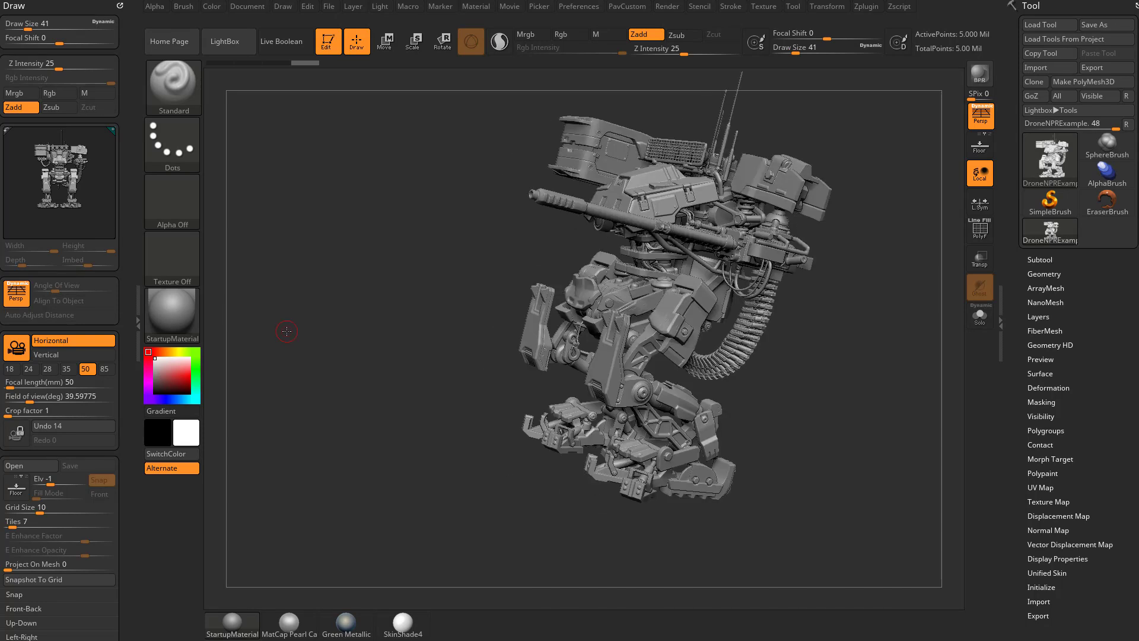
pyautogui.hotkey('ctrl', 'z')
pyautogui.hotkey('ctrl', 'z')
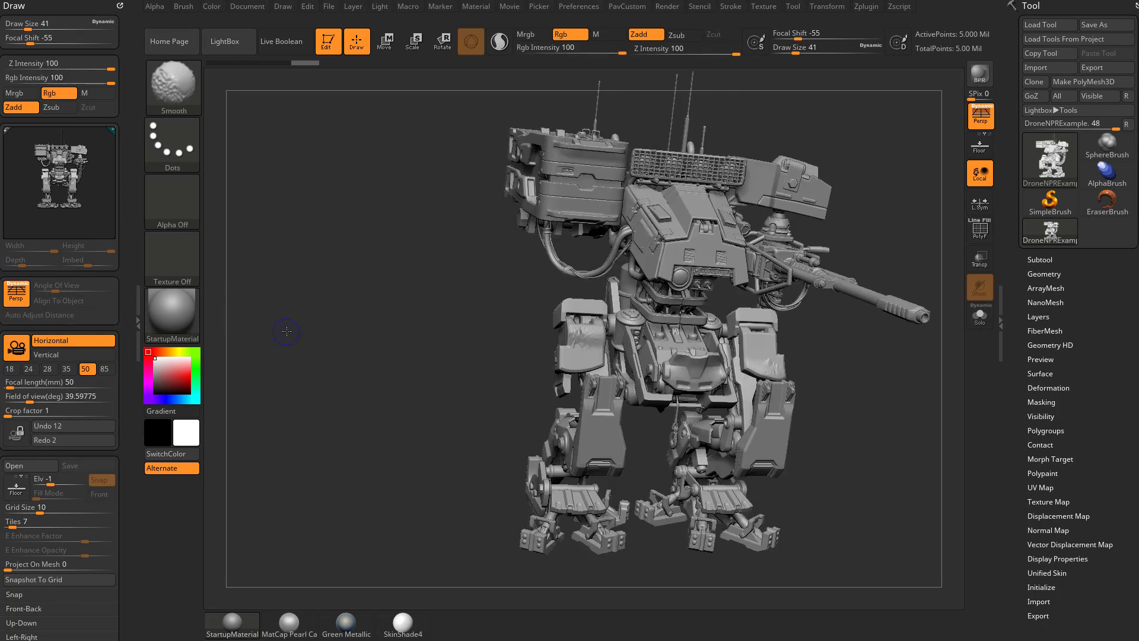
pyautogui.hotkey('ctrl', 'z')
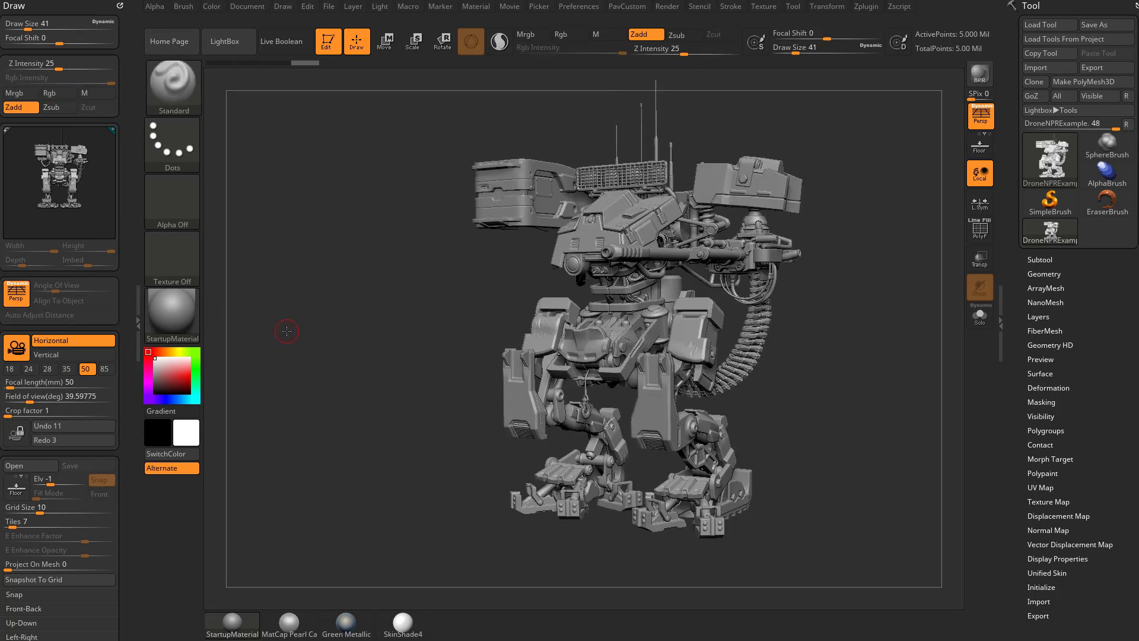
# Dock the Zplugin palette in the side tray and expand its FBX ExportImport settings.
pyautogui.click(865, 7)
pyautogui.moveTo(860, 22)
pyautogui.mouseDown()
pyautogui.moveTo(178, 66)
pyautogui.moveTo(56, 47)
pyautogui.mouseUp()
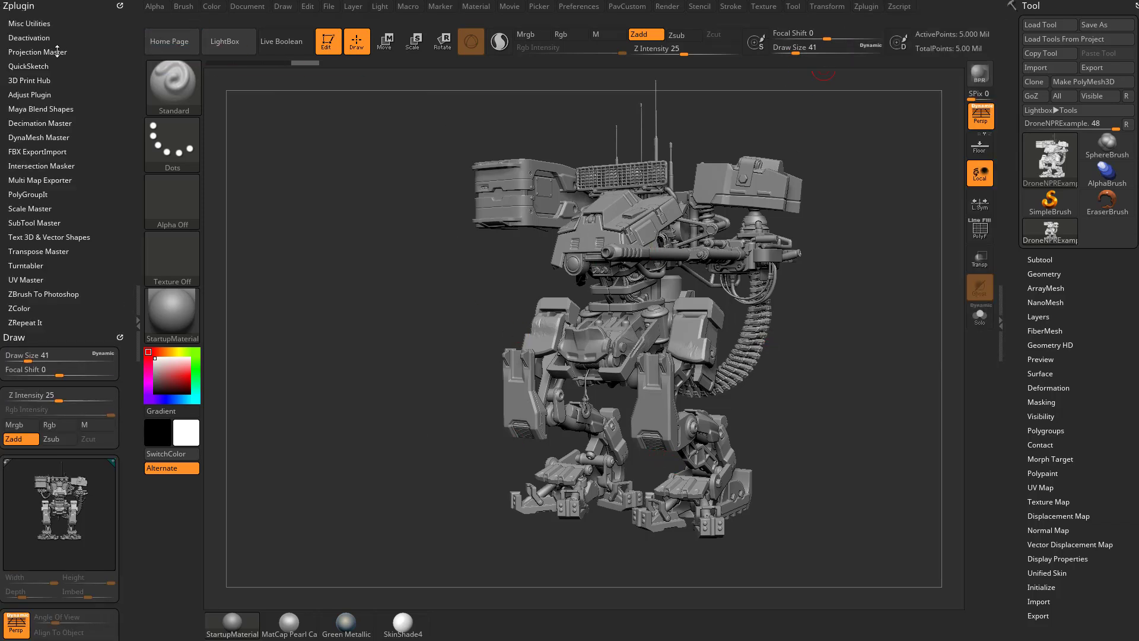
pyautogui.click(19, 152)
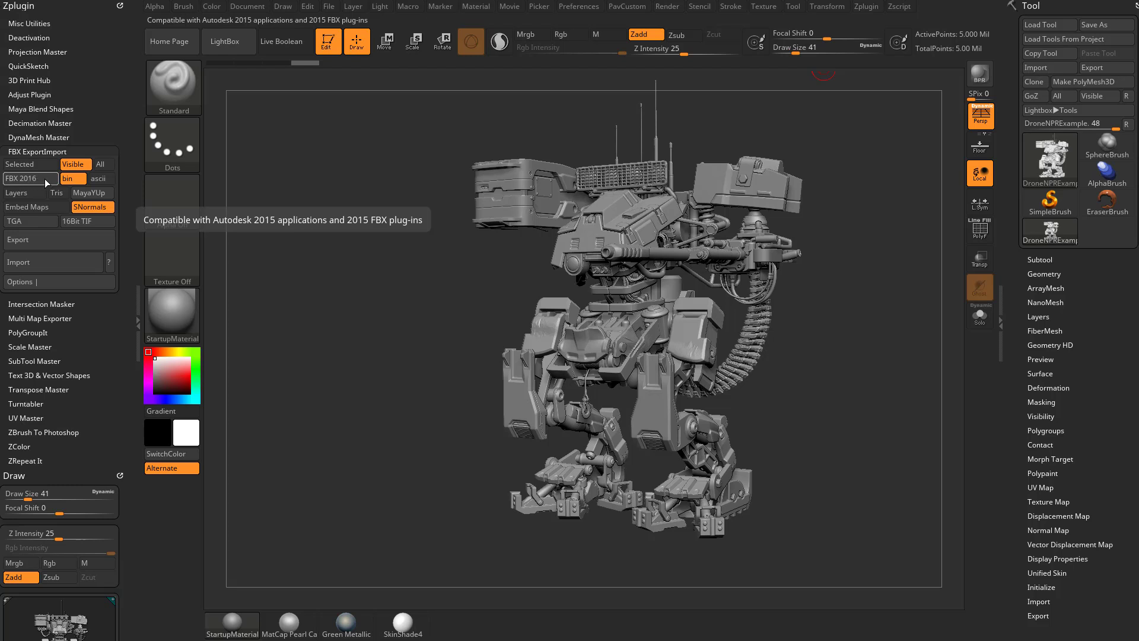
# Cycle the FBX axis system through presets such as 3ds Max and Lightwave and back to MayaYUp.
pyautogui.click(103, 198)
pyautogui.click(107, 197)
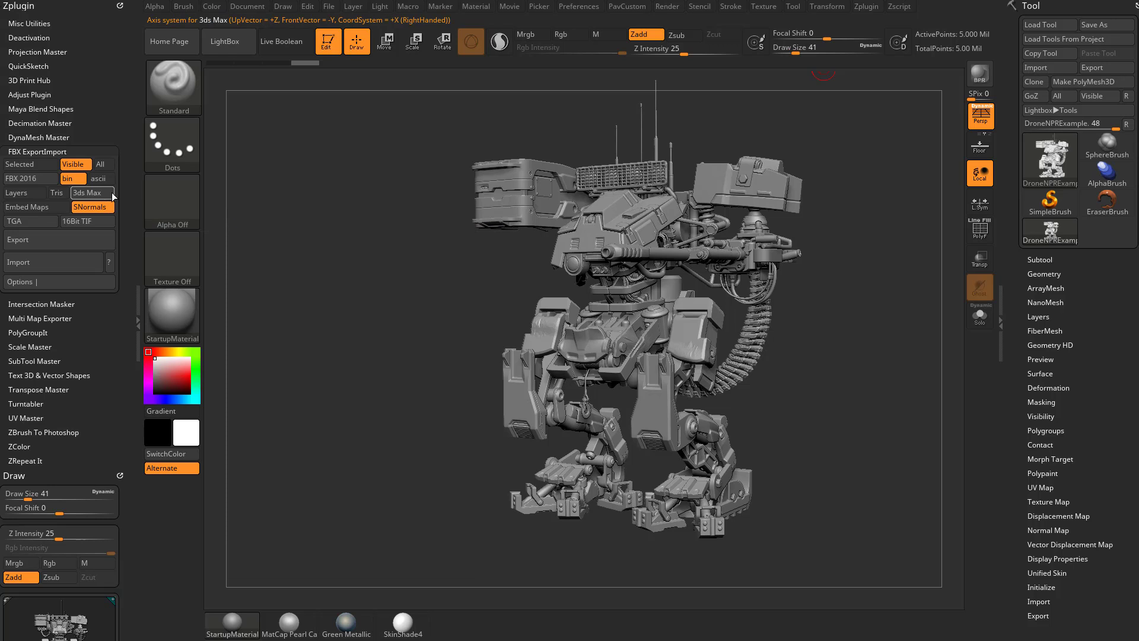
pyautogui.click(106, 197)
pyautogui.click(106, 197)
pyautogui.click(107, 197)
pyautogui.click(107, 196)
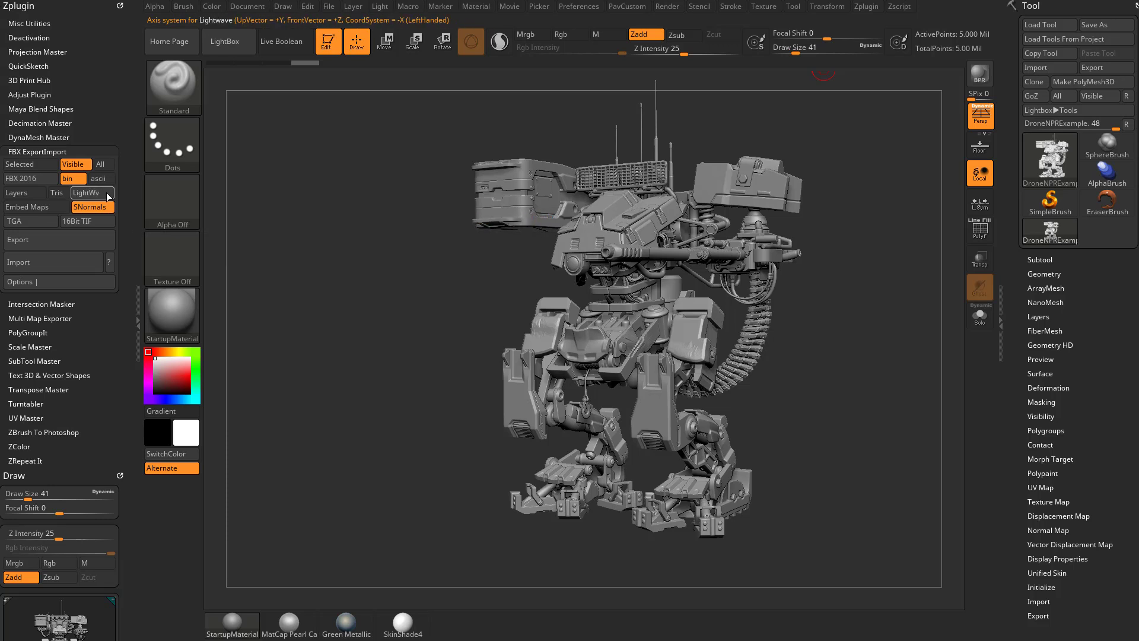
pyautogui.click(106, 195)
# Examine the FBX options for exporting and importing cameras, collapse the FBX settings and return to the Draw settings.
pyautogui.click(24, 281)
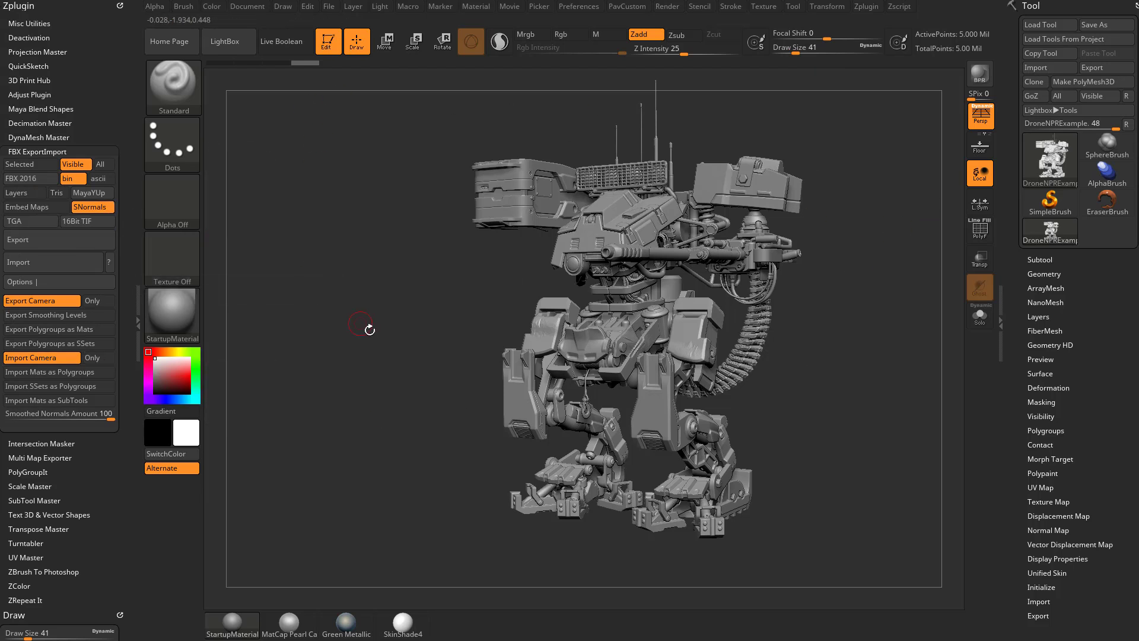
pyautogui.click(12, 152)
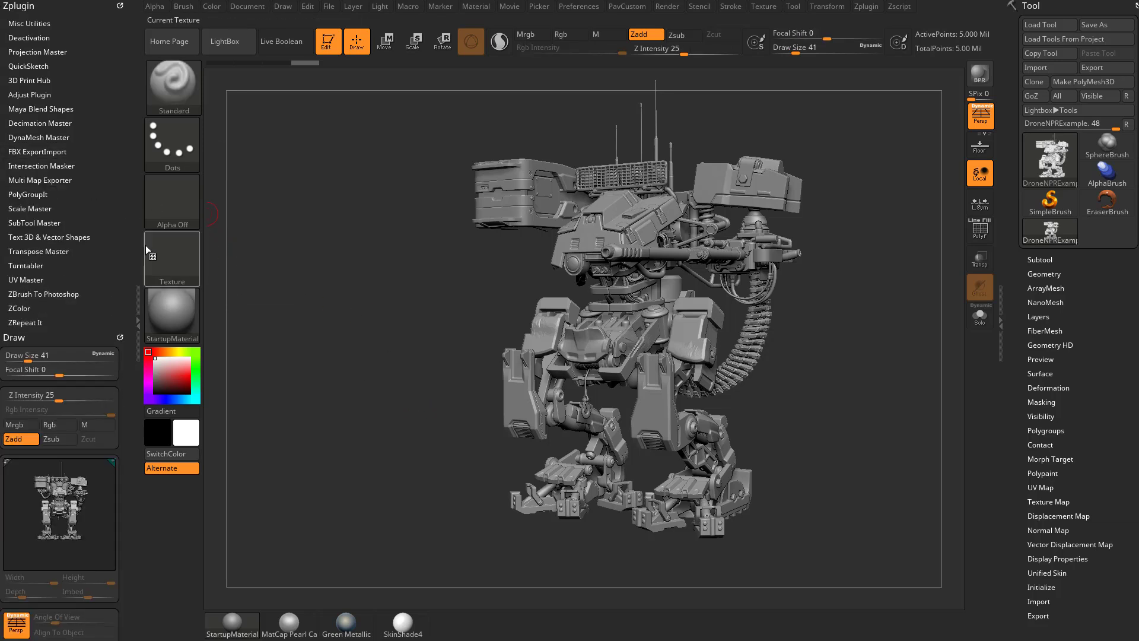
pyautogui.moveTo(105, 266)
pyautogui.mouseDown()
pyautogui.moveTo(98, 116)
pyautogui.moveTo(95, 157)
pyautogui.mouseUp()
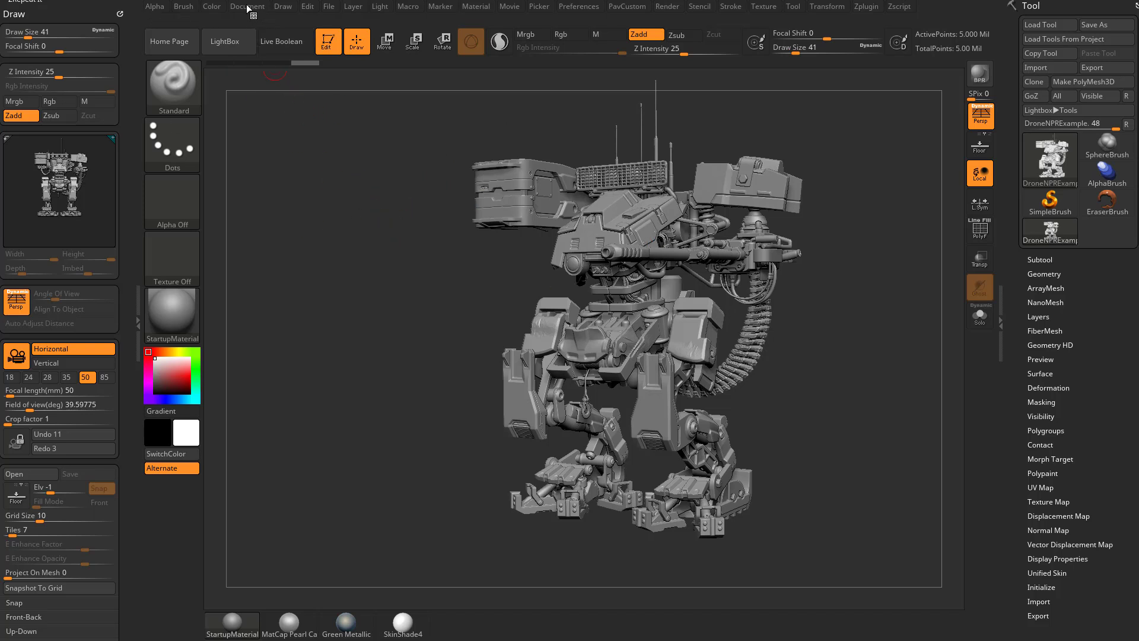
# Leave Edit mode, clear the canvas and resize the document to 1280 by 720 with proportions unconstrained.
pyautogui.click(325, 44)
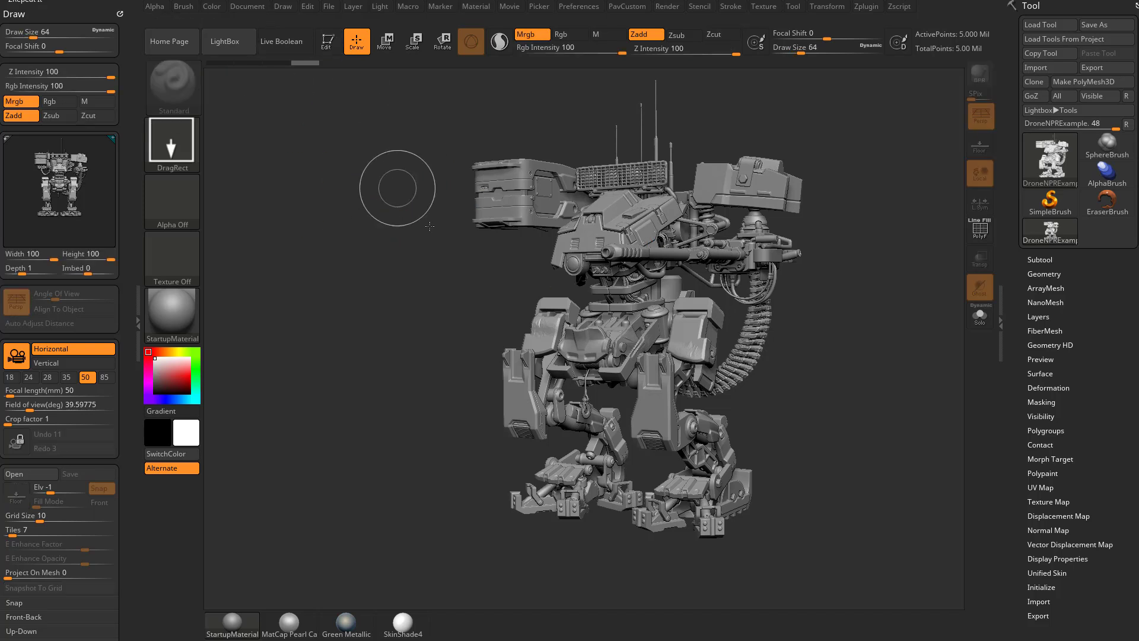
pyautogui.hotkey('ctrl', 'n')
pyautogui.click(232, 5)
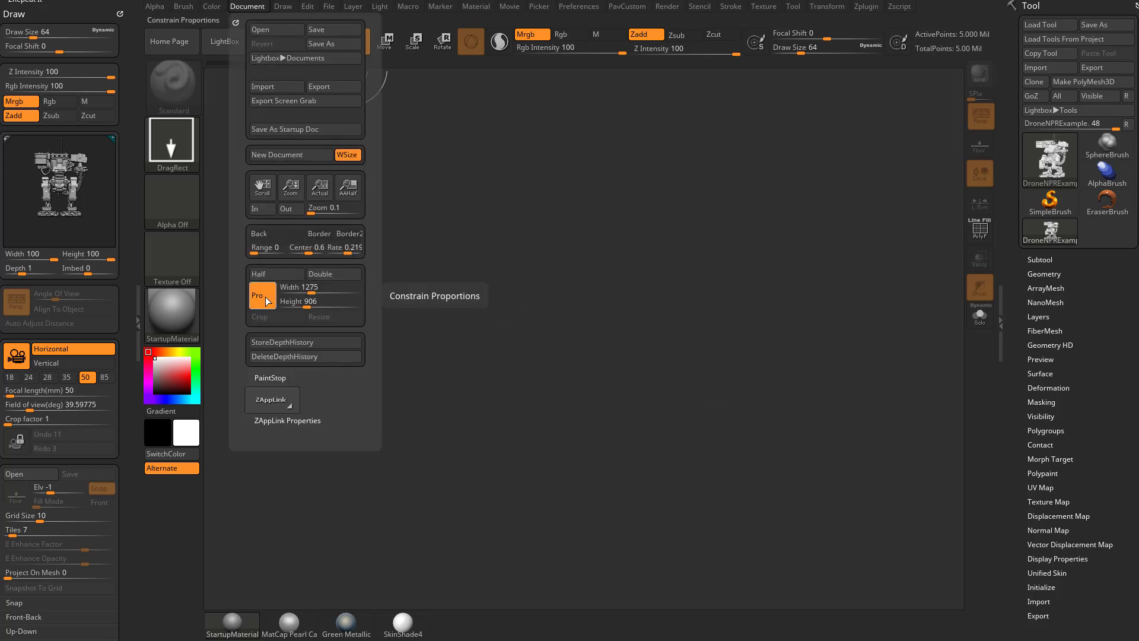
pyautogui.click(309, 287)
pyautogui.write('12')
pyautogui.press('Tab')
pyautogui.write('720')
pyautogui.press('Return')
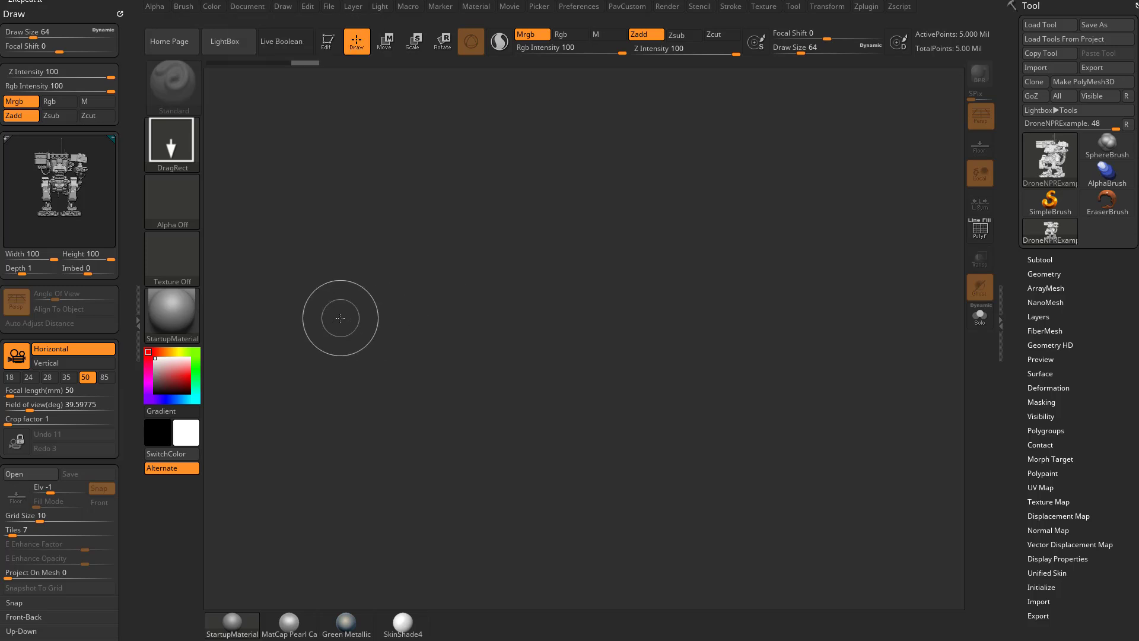
pyautogui.click(247, 7)
pyautogui.click(327, 317)
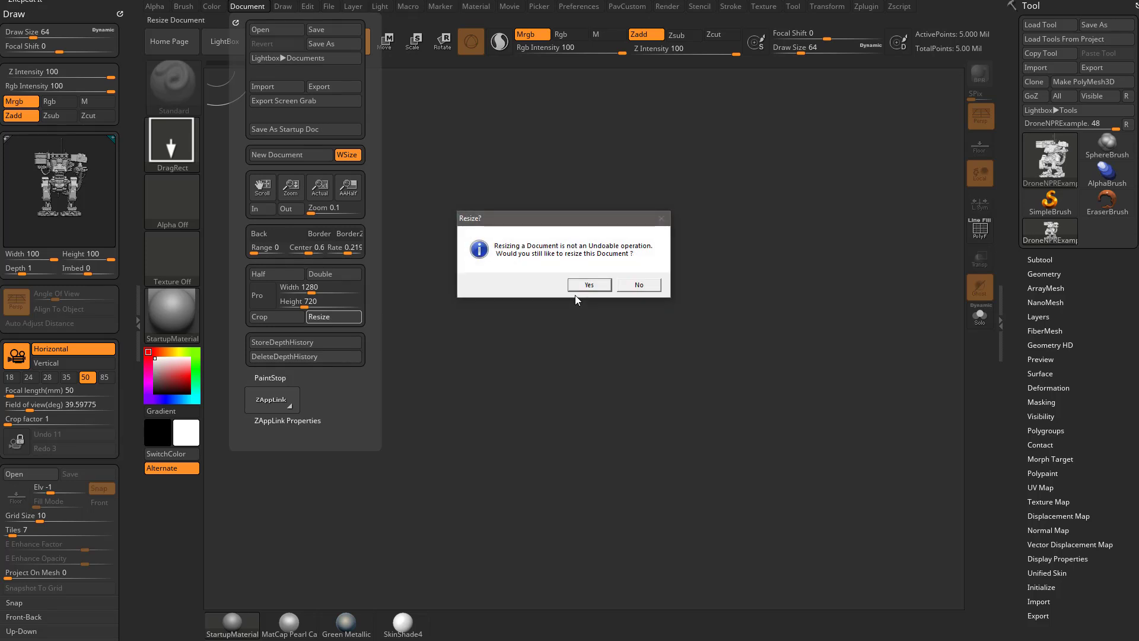
pyautogui.click(587, 286)
# Draw the robot onto the resized canvas and enter Edit mode.
pyautogui.moveTo(607, 416); pyautogui.dragTo(610, 433)
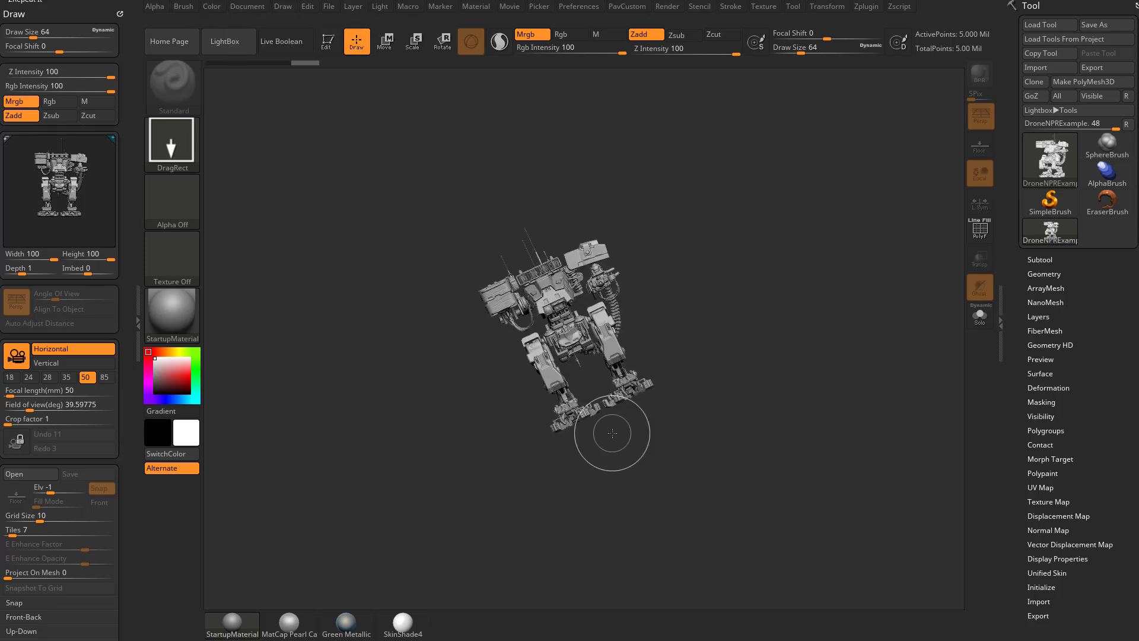
pyautogui.click(327, 42)
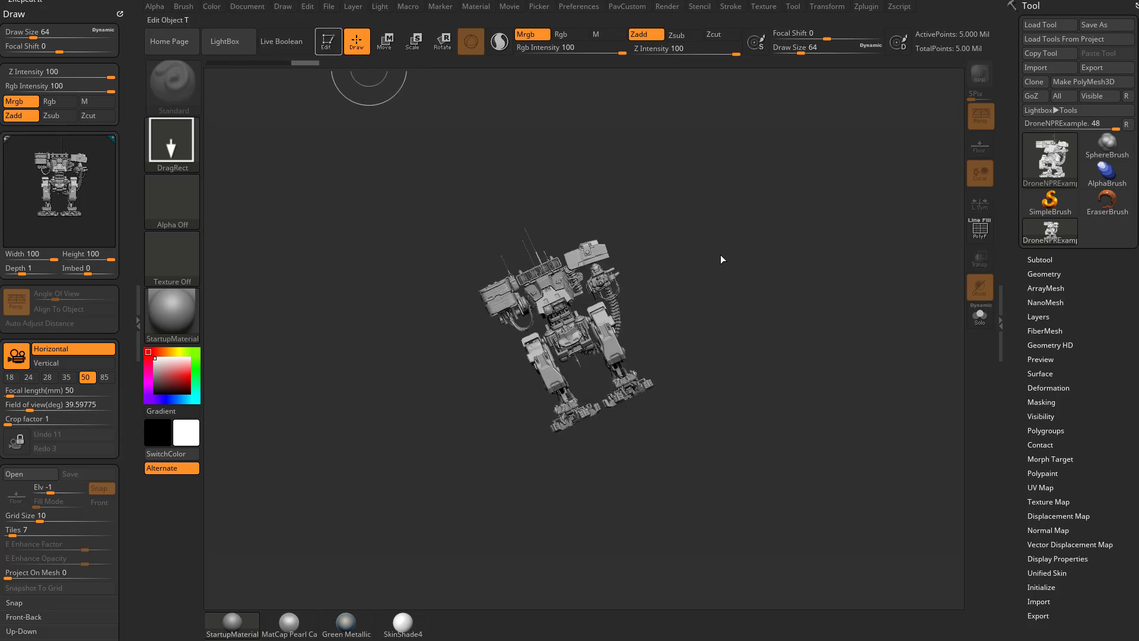
# Set the document's background to a dark brownish grey sampled from the interface.
pyautogui.click(241, 8)
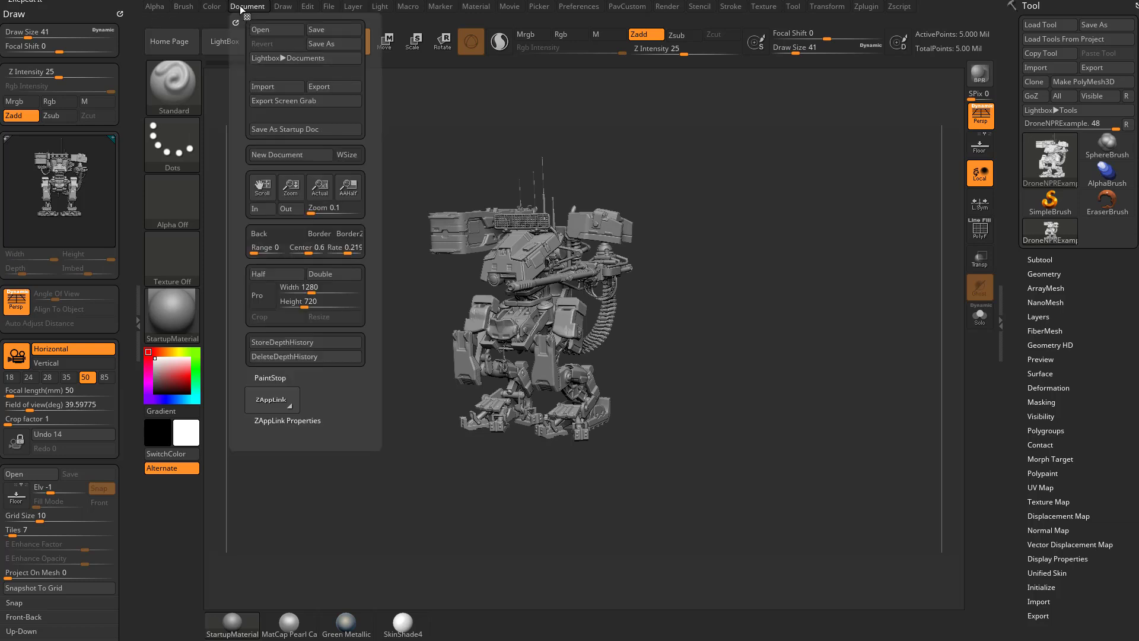
pyautogui.click(264, 238)
pyautogui.moveTo(264, 241); pyautogui.dragTo(154, 384)
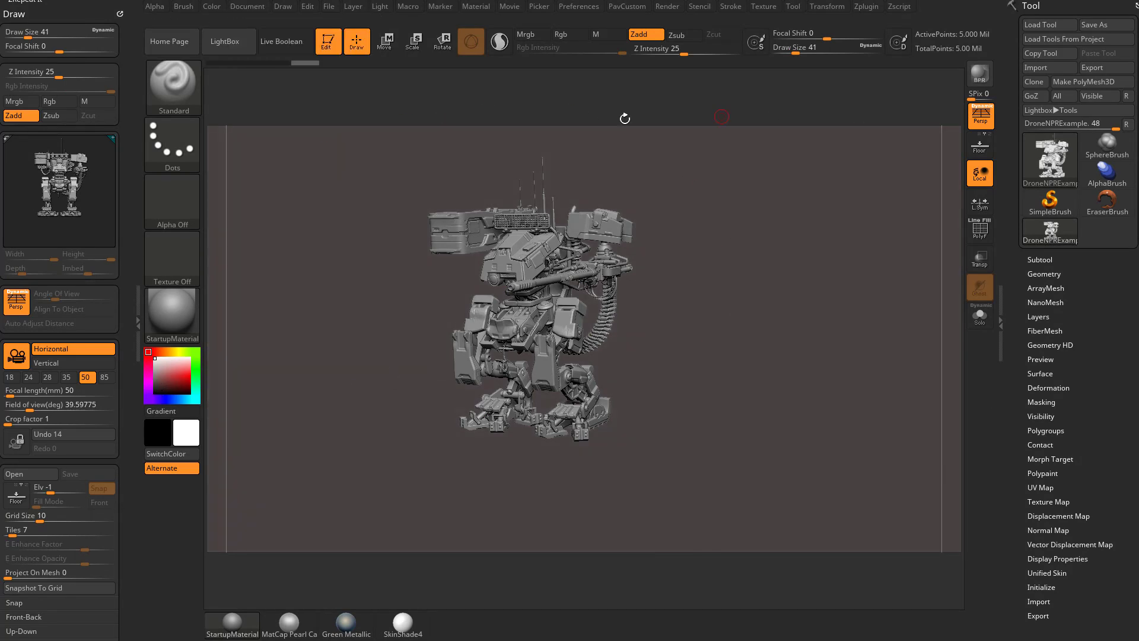
# Reframe the robot larger in the document and send it to KeyShot through a BPR render.
pyautogui.moveTo(826, 288); pyautogui.dragTo(861, 342)
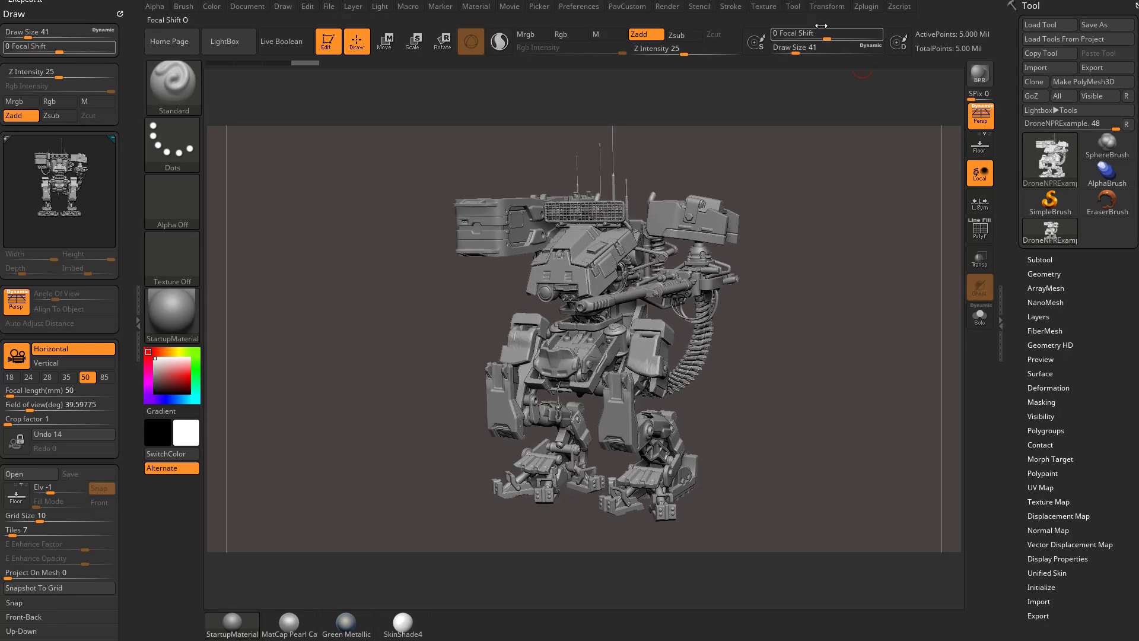
pyautogui.click(667, 6)
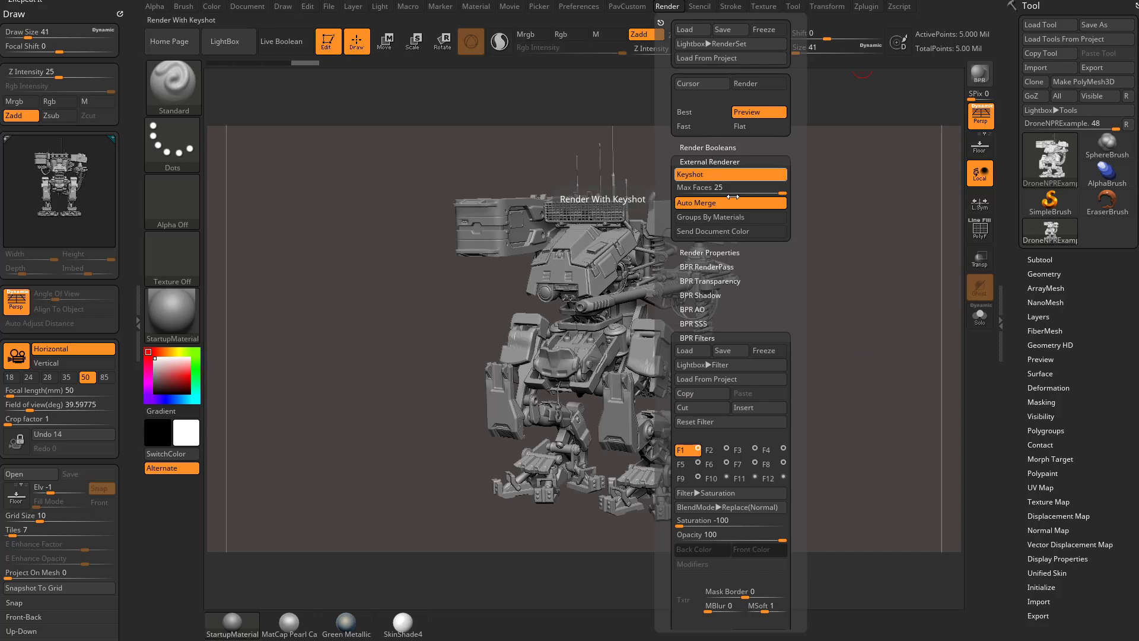
pyautogui.click(975, 73)
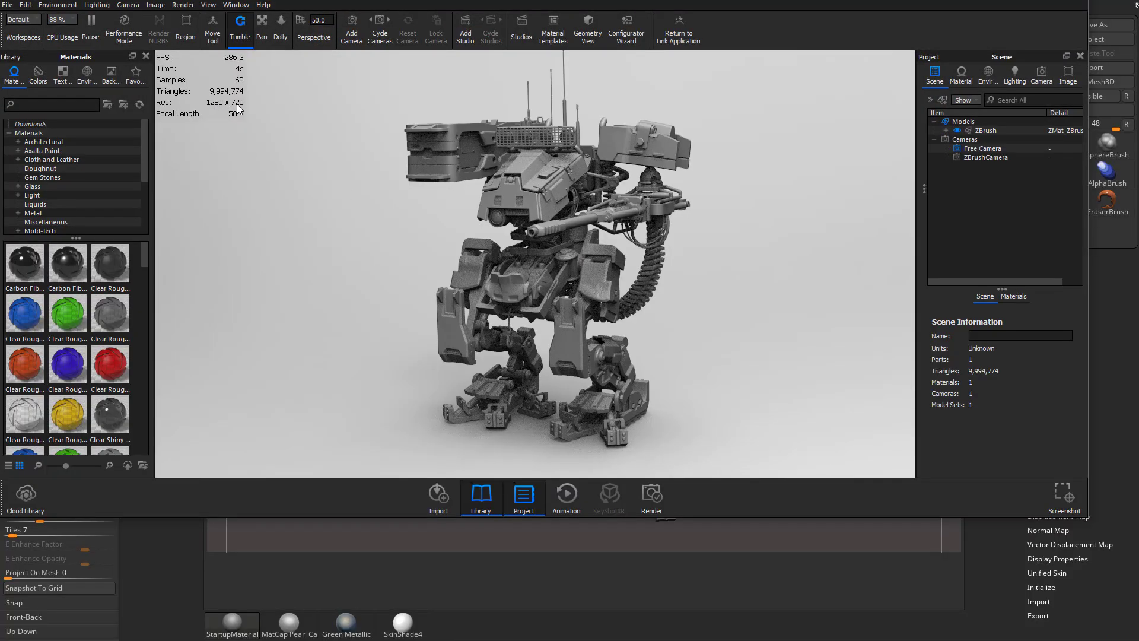
# Make the ZBrushCamera the active camera in the KeyShot scene.
pyautogui.moveTo(818, 252)
pyautogui.mouseDown()
pyautogui.moveTo(854, 248)
pyautogui.moveTo(248, 232)
pyautogui.moveTo(751, 255)
pyautogui.moveTo(812, 240)
pyautogui.mouseUp()
pyautogui.click(995, 157)
pyautogui.click(994, 156)
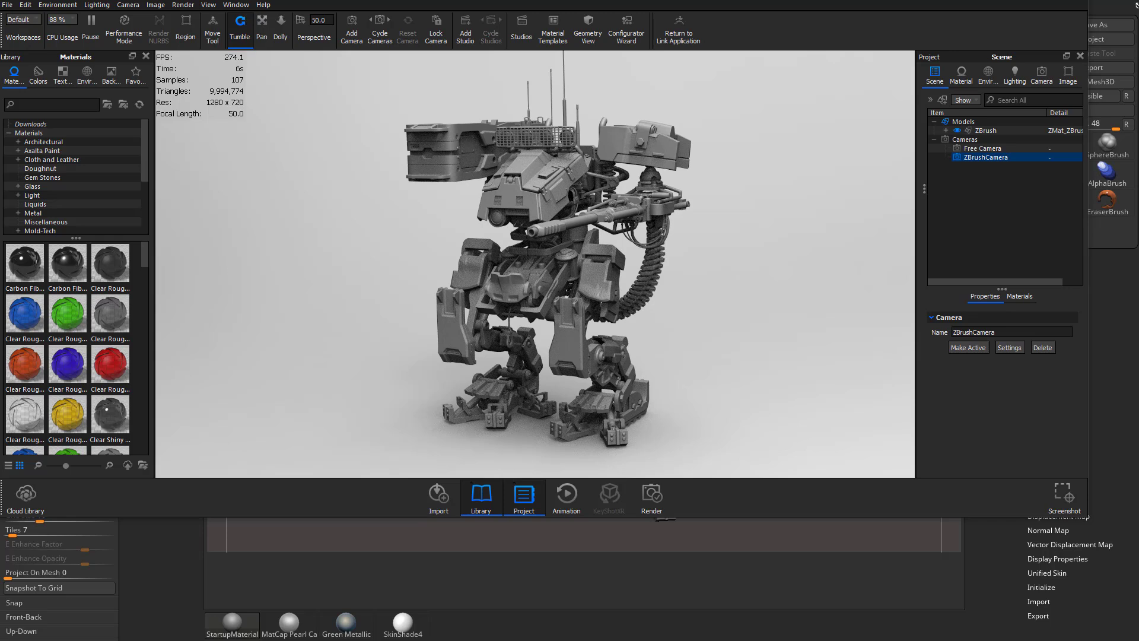
# Look up the ZBrush to Keyshot Bridge Quickstart playlist in the browser and close KeyShot without saving the changes.
pyautogui.moveTo(1138, 569); pyautogui.dragTo(296, 0)
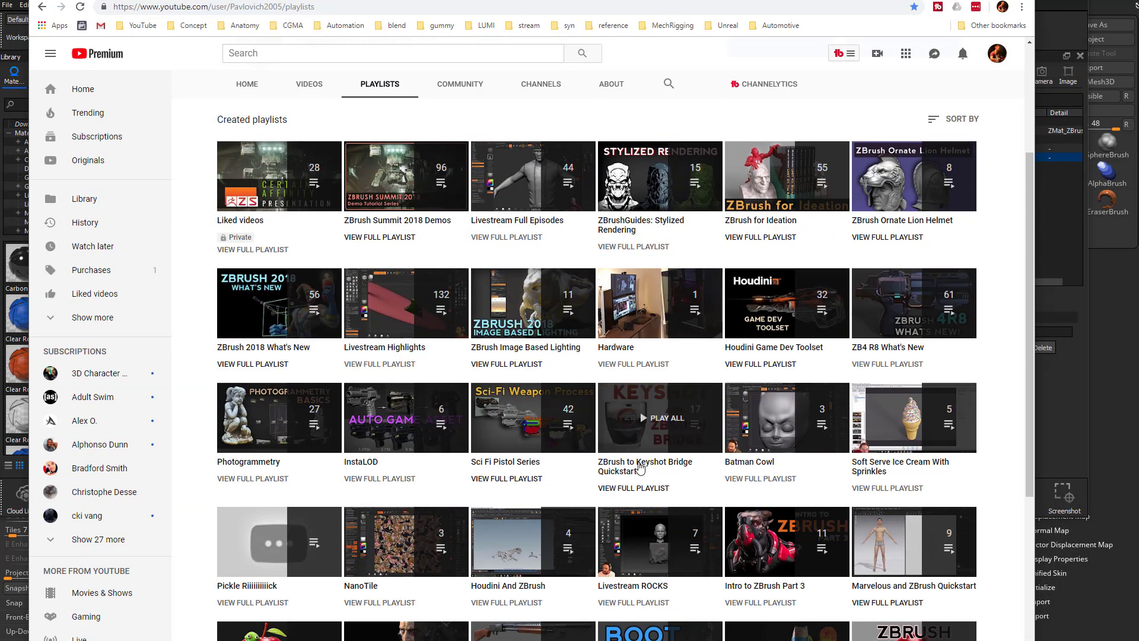
pyautogui.moveTo(522, 1); pyautogui.dragTo(741, 640)
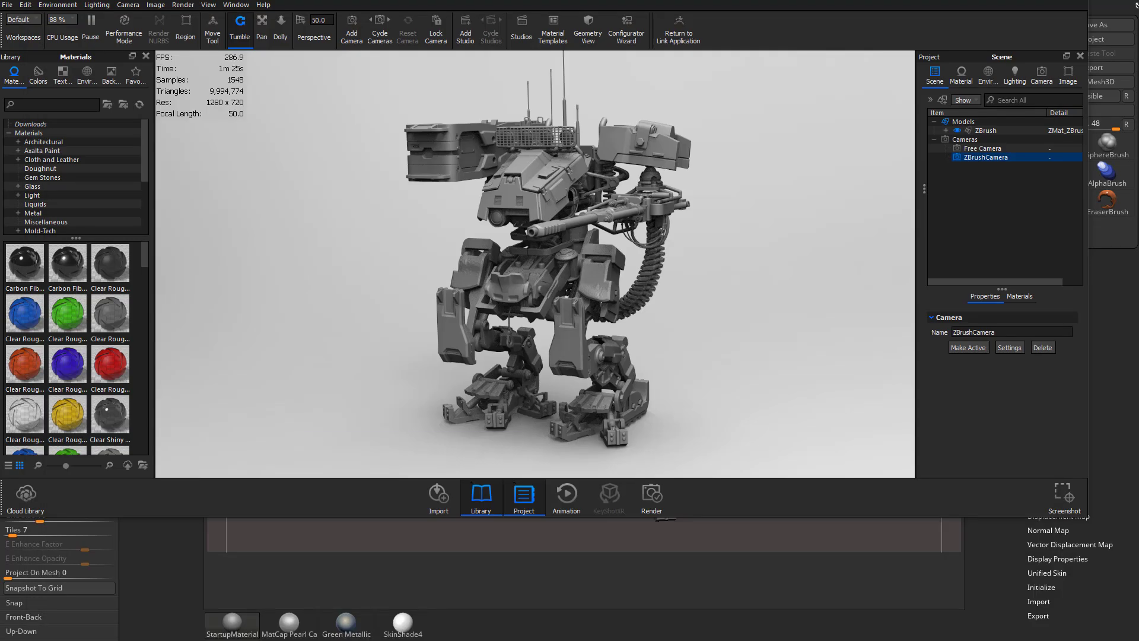
pyautogui.click(1076, 1)
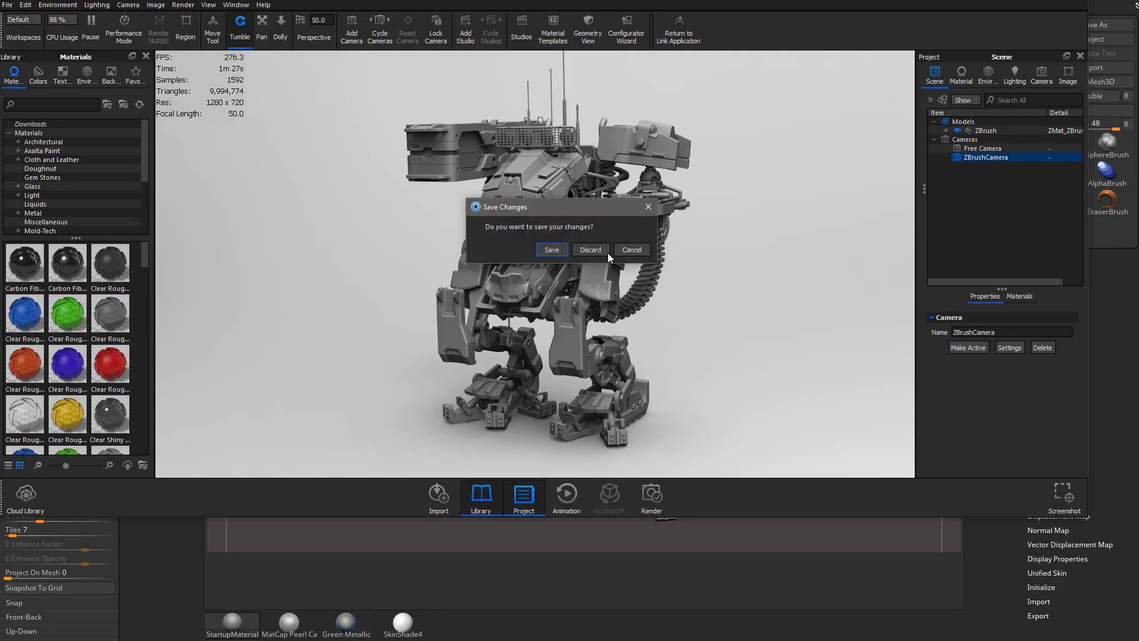
pyautogui.click(594, 249)
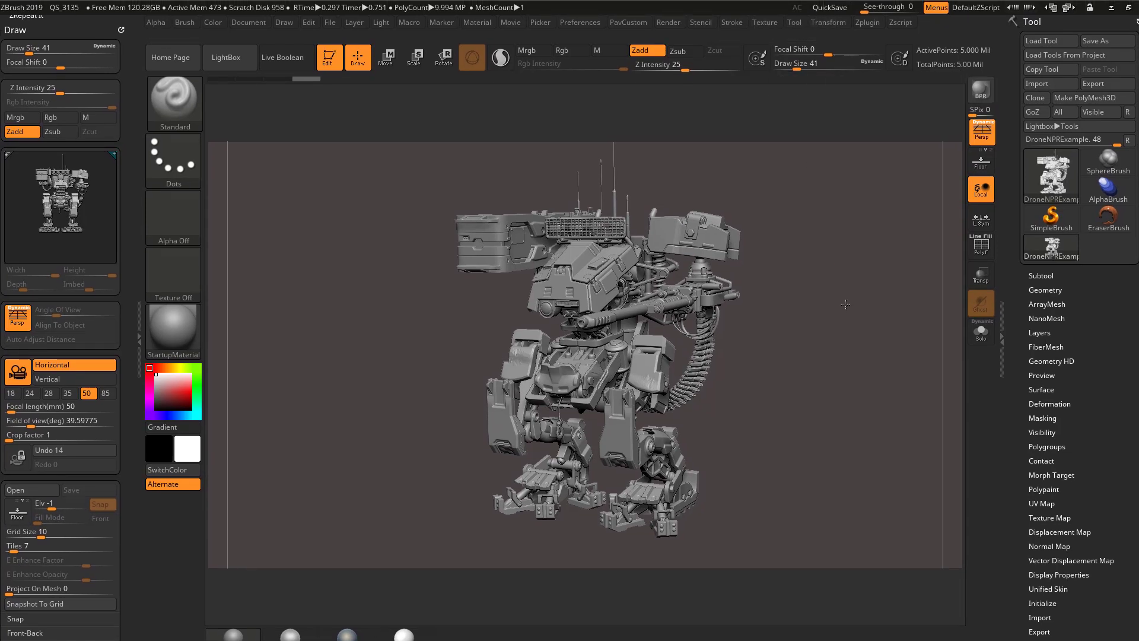
# Orbit around the robot in ZBrush and zoom in on its legs to examine the model at 50 mm focal length.
pyautogui.keyDown('alt'); pyautogui.moveTo(834, 301); pyautogui.dragTo(839, 376); pyautogui.keyUp('alt')
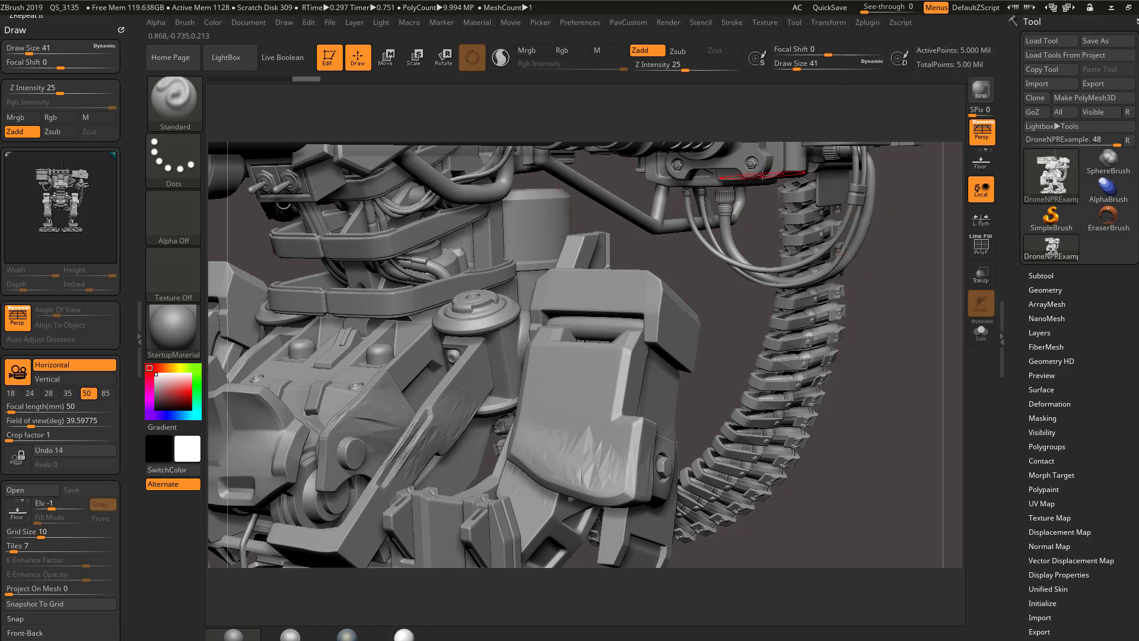
pyautogui.moveTo(904, 411); pyautogui.dragTo(917, 408)
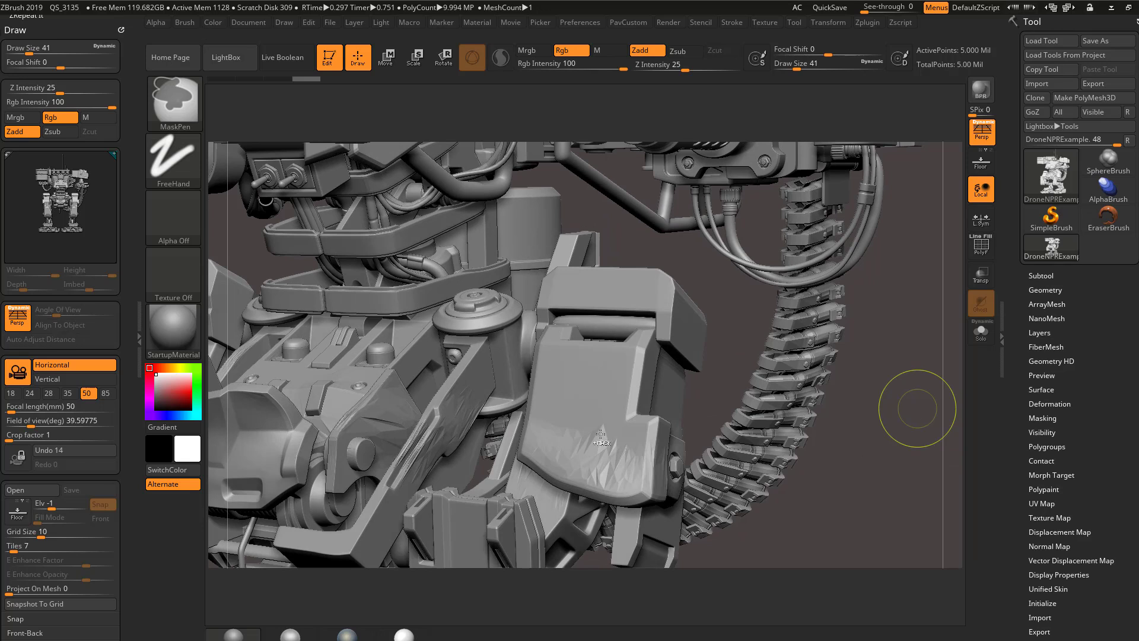
pyautogui.moveTo(878, 478); pyautogui.dragTo(867, 473)
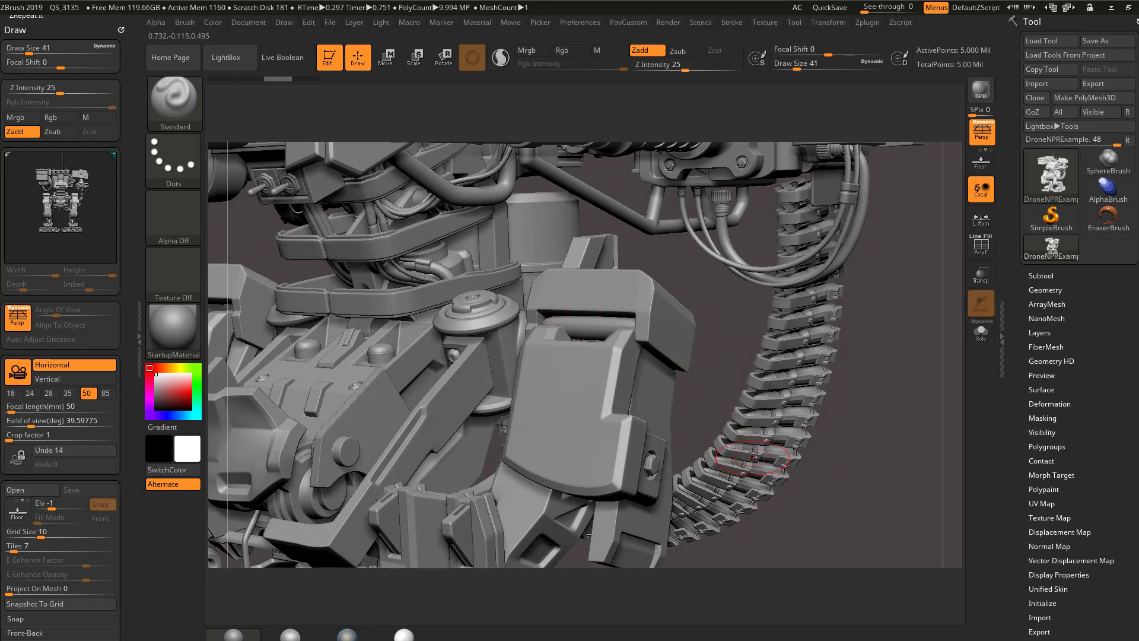
pyautogui.moveTo(857, 323); pyautogui.dragTo(395, 419)
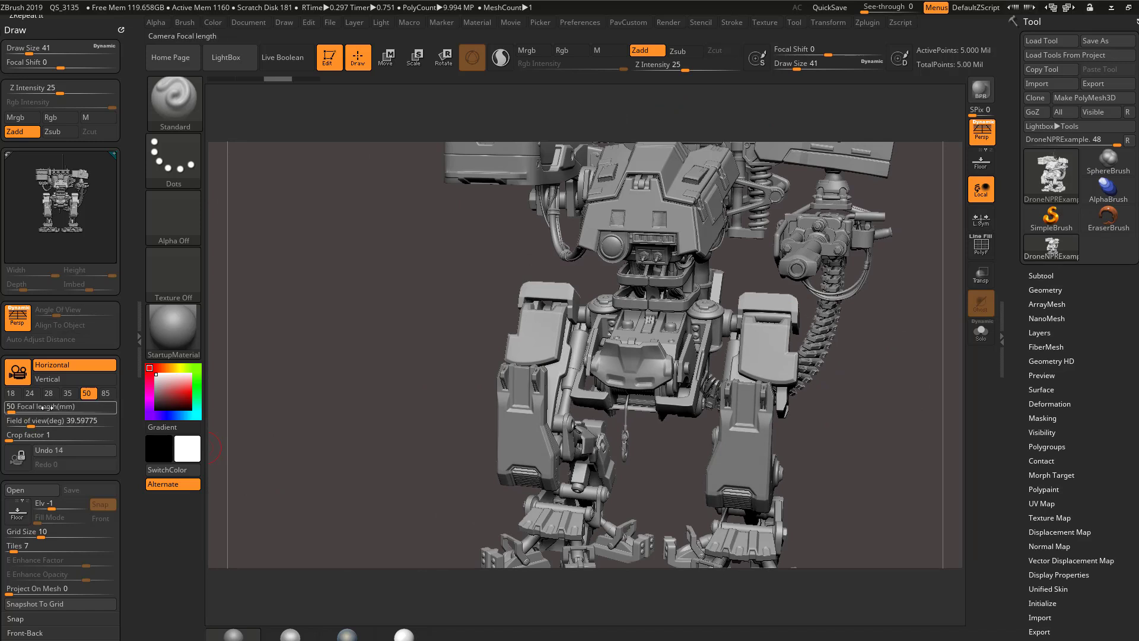
pyautogui.moveTo(387, 338); pyautogui.dragTo(367, 349)
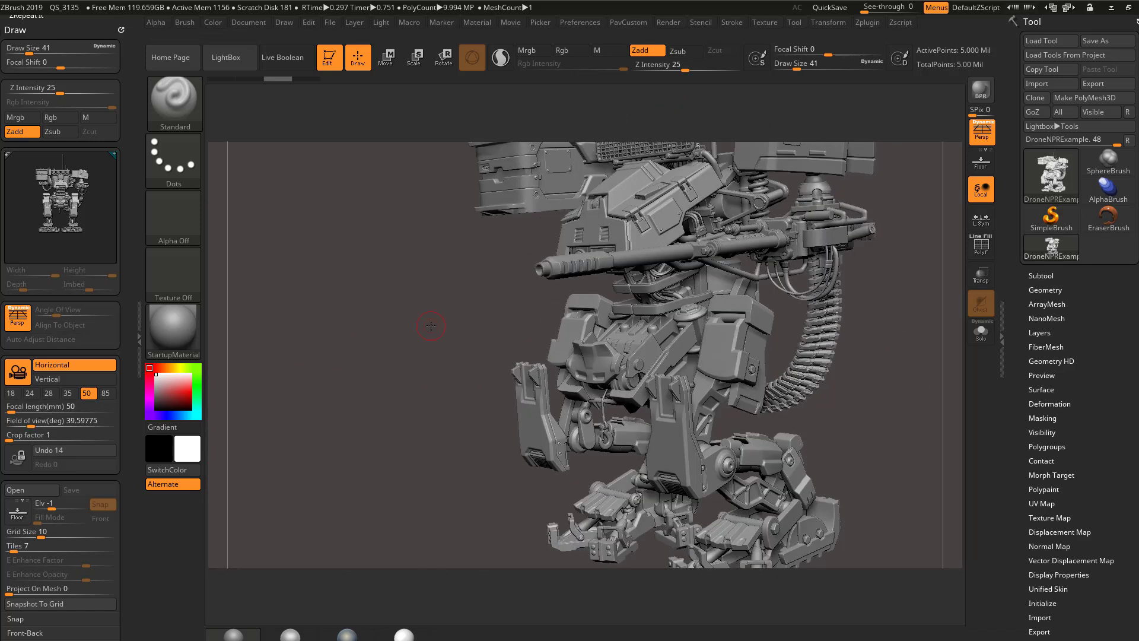
pyautogui.moveTo(431, 325); pyautogui.dragTo(459, 322)
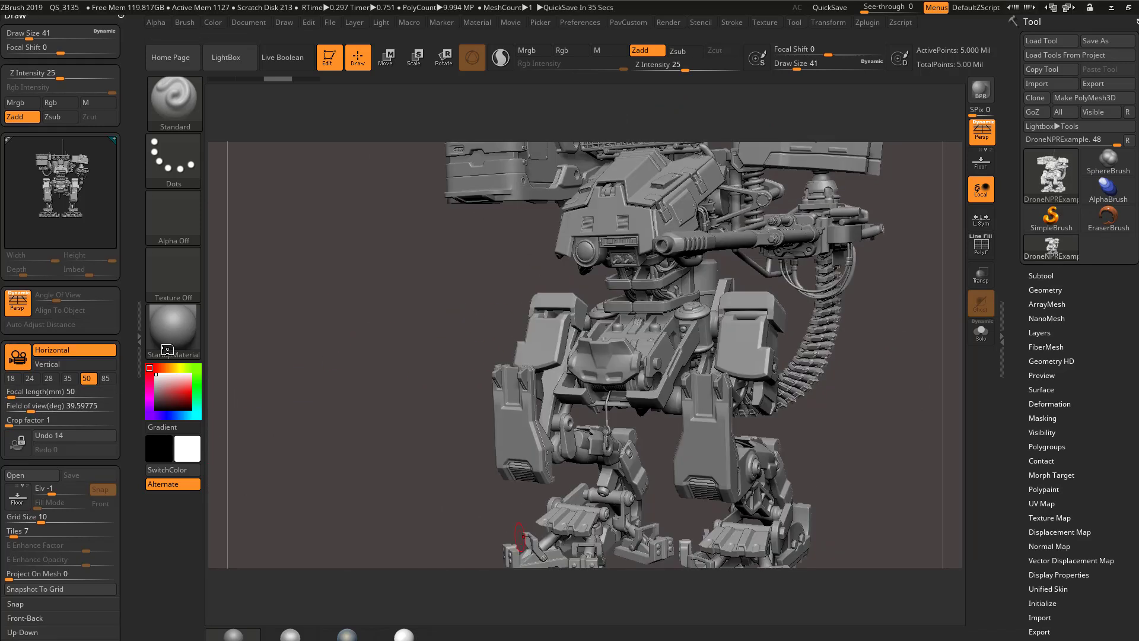
# Frame the whole robot in a front three-quarter view and store it as a camera named Front34.
pyautogui.moveTo(129, 415); pyautogui.dragTo(129, 314)
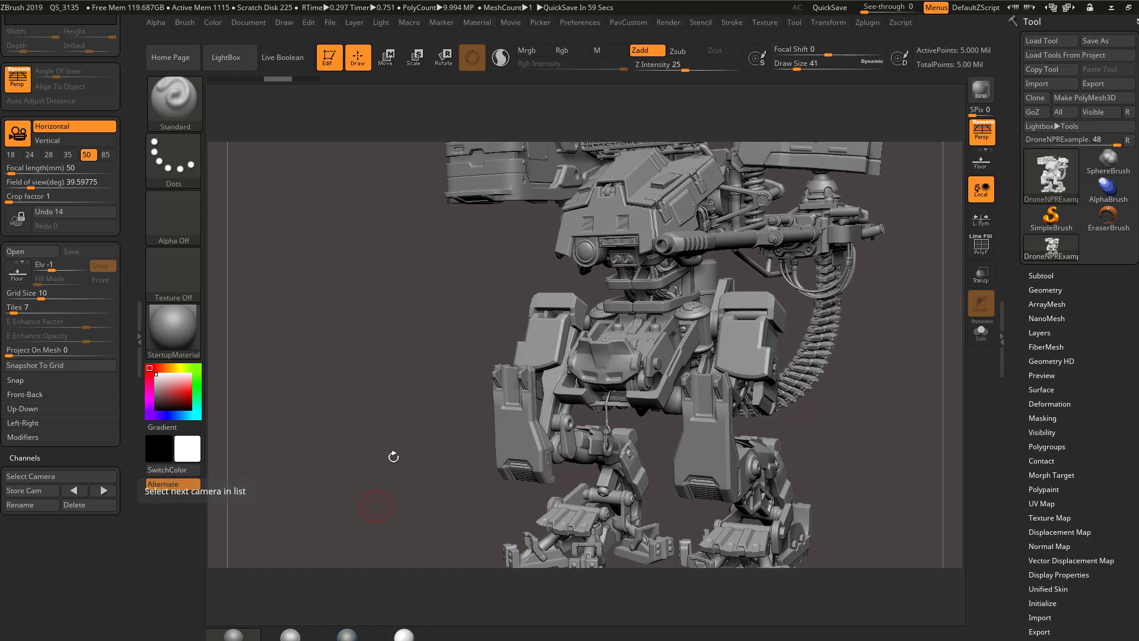
pyautogui.moveTo(399, 384); pyautogui.dragTo(424, 386)
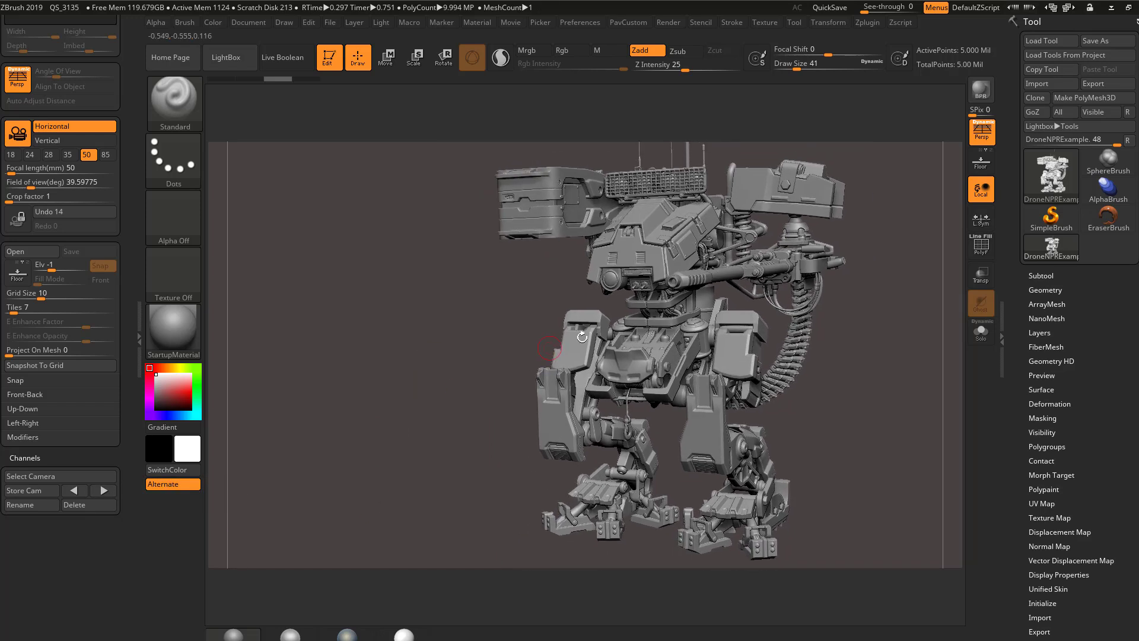
pyautogui.click(41, 493)
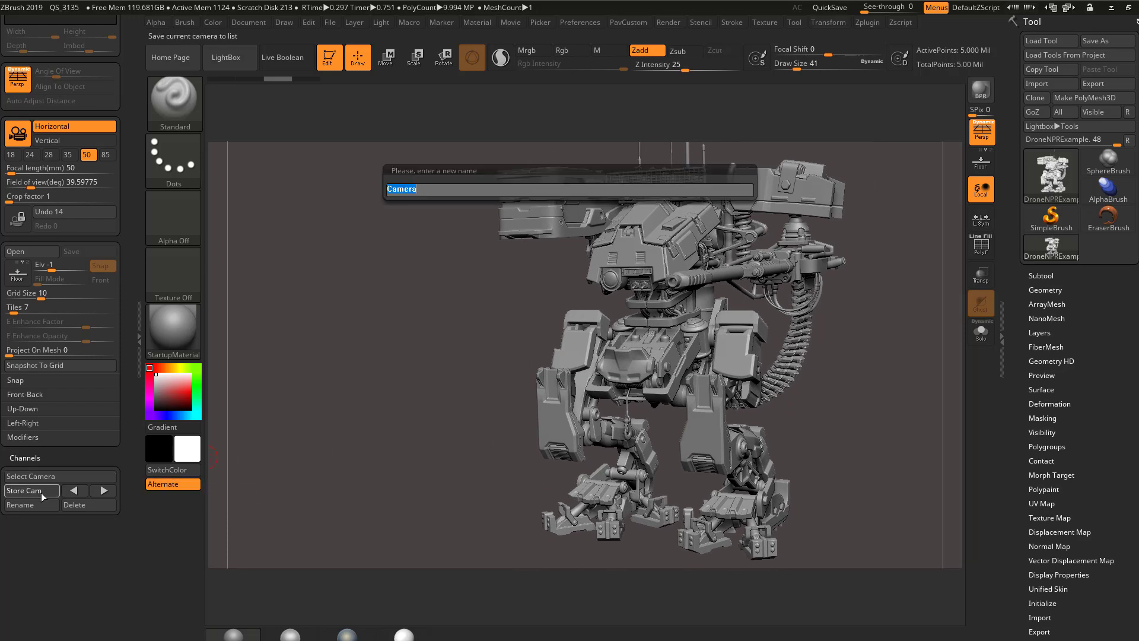
pyautogui.write('Front34')
pyautogui.press('Return')
# Turn the robot to show its side and back, and store the view as a camera named Back34.
pyautogui.moveTo(474, 389); pyautogui.dragTo(404, 403)
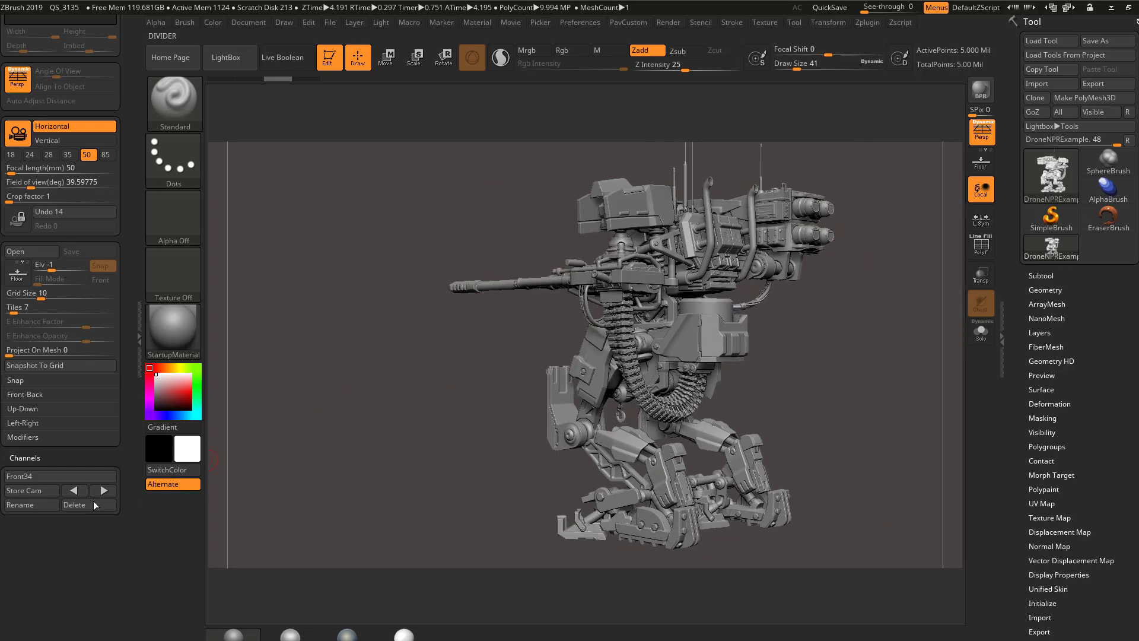
pyautogui.click(47, 491)
pyautogui.write('Back34')
pyautogui.press('Return')
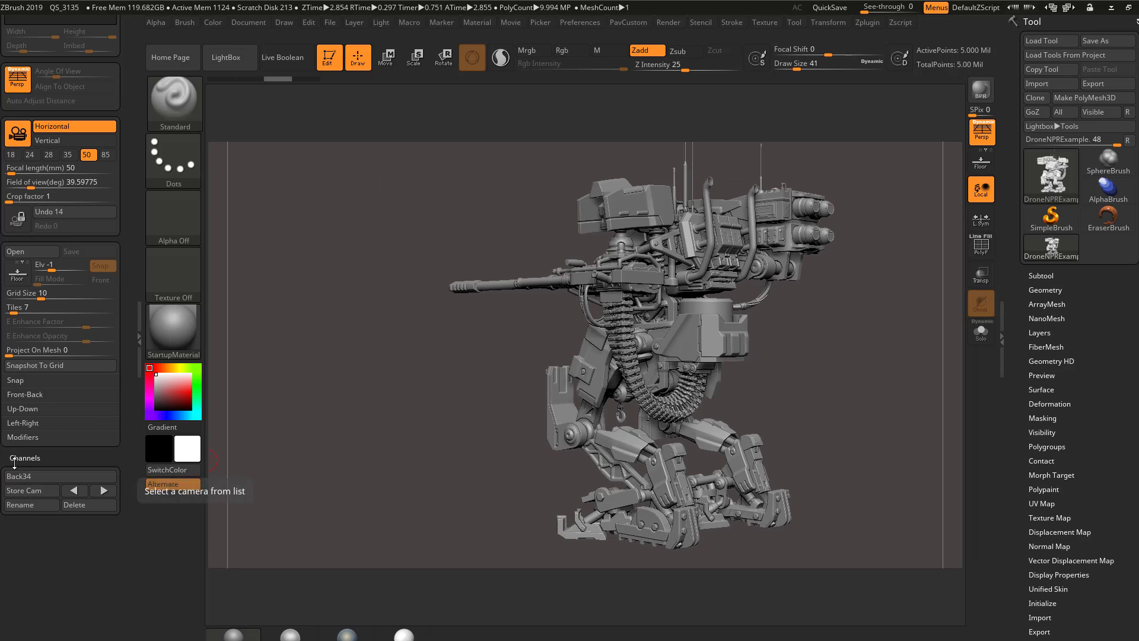
# Recall the Front34 camera and rename it Front.
pyautogui.click(33, 476)
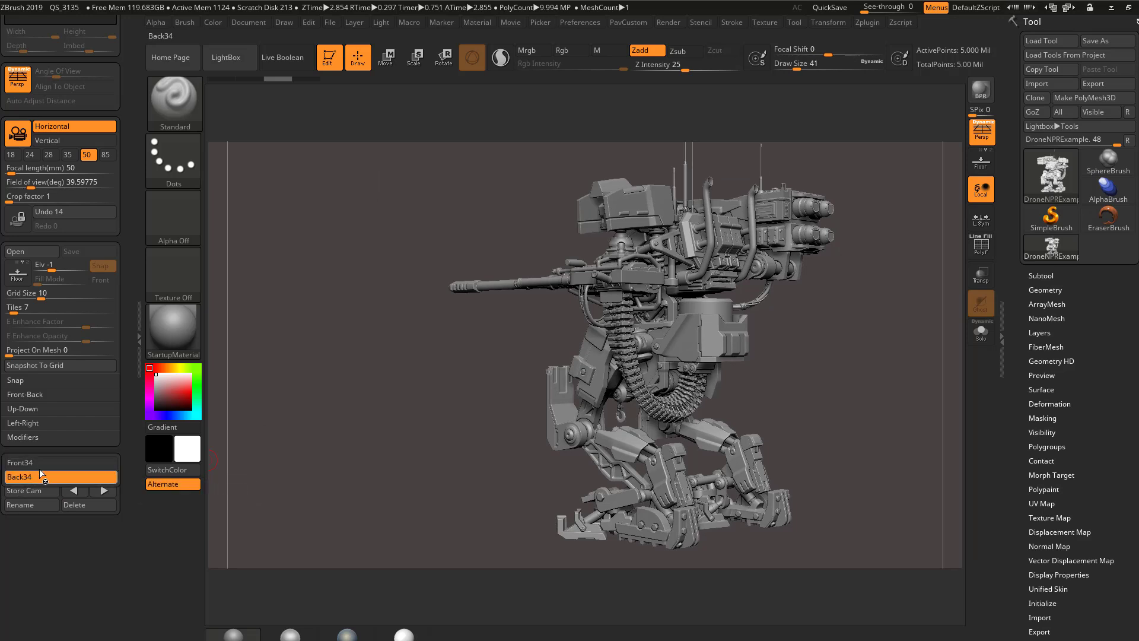
pyautogui.click(54, 461)
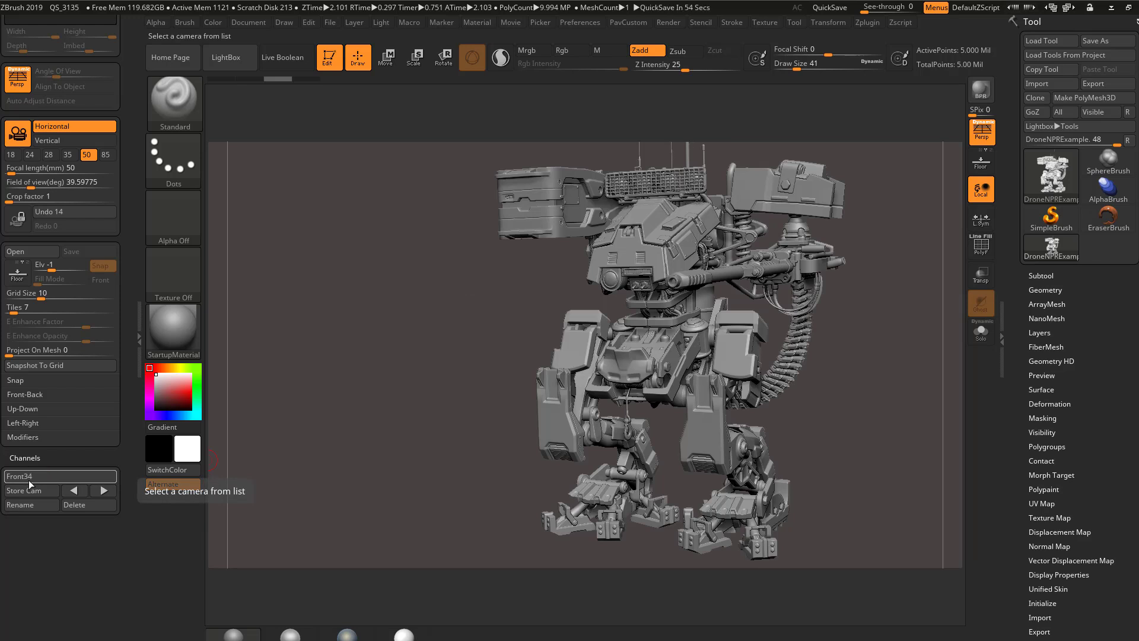
pyautogui.click(34, 506)
pyautogui.press('End')
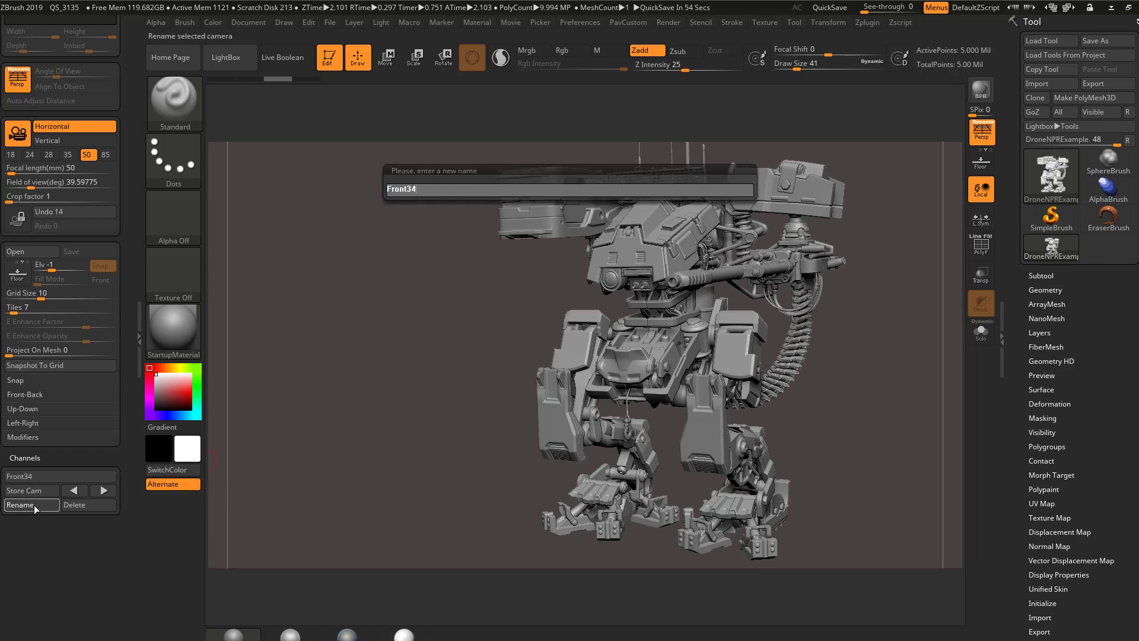
pyautogui.press('Return')
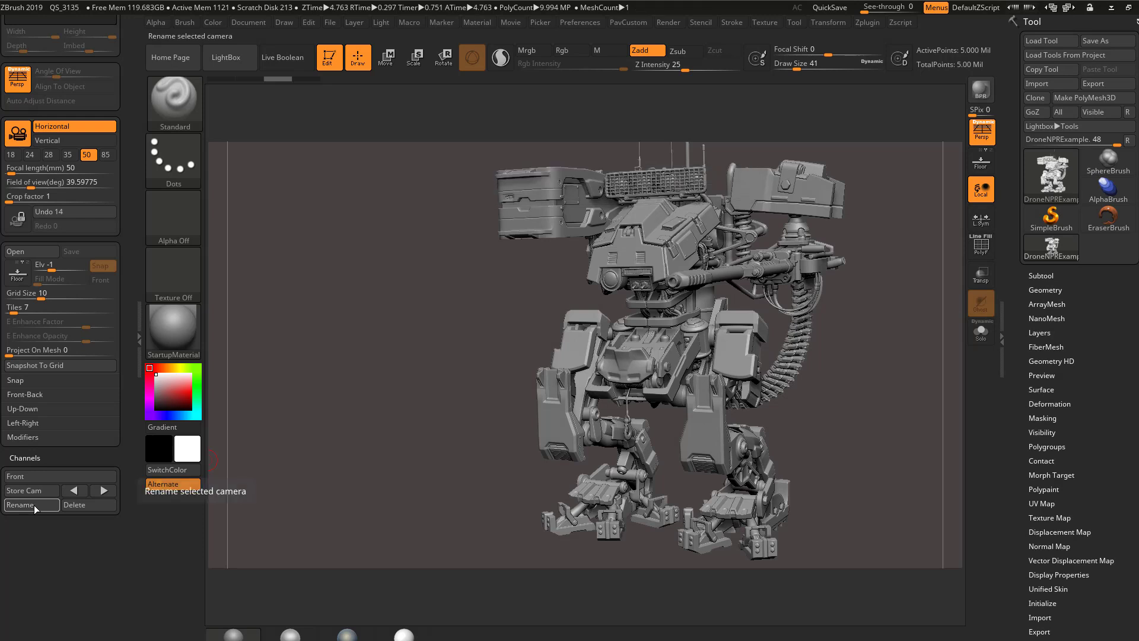
# Cycle between the stored Front and Back34 cameras to compare their views, and show the camera list.
pyautogui.click(83, 493)
pyautogui.click(96, 492)
pyautogui.click(77, 492)
pyautogui.click(75, 491)
pyautogui.click(74, 478)
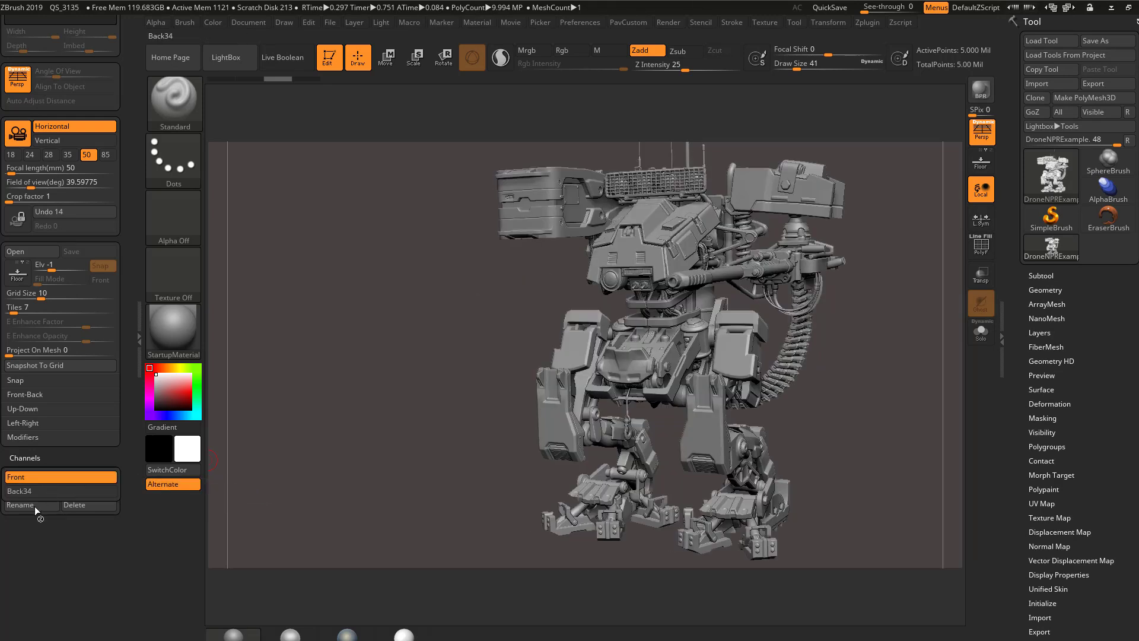
# Snap the robot to a top view and store it as a camera named Top.
pyautogui.keyDown('shift'); pyautogui.moveTo(460, 407); pyautogui.dragTo(319, 458); pyautogui.keyUp('shift')
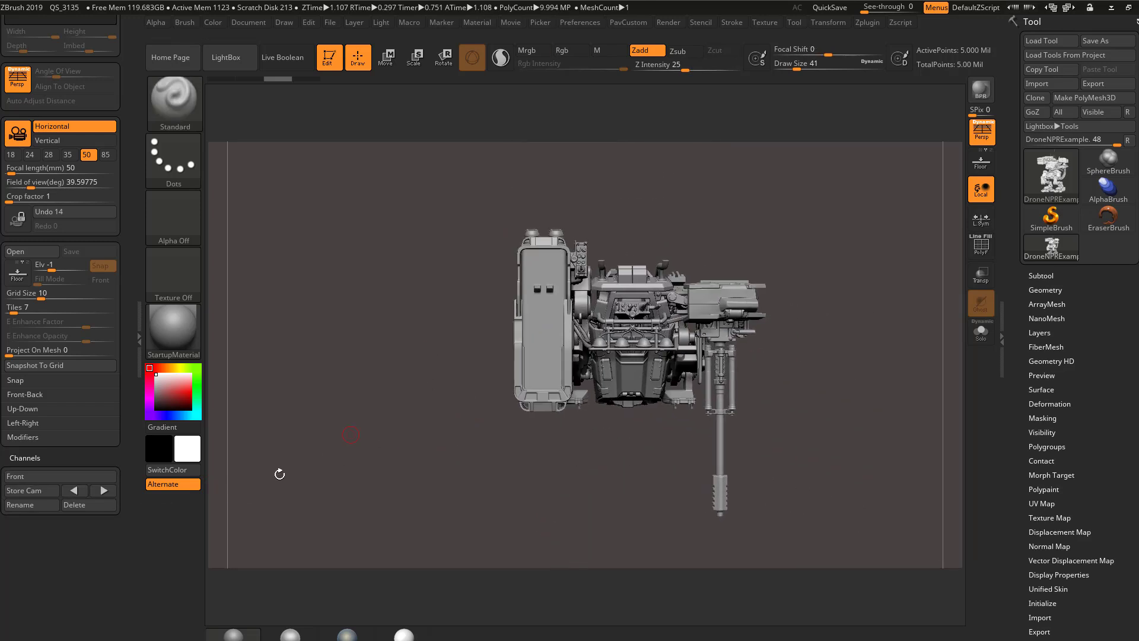
pyautogui.click(31, 492)
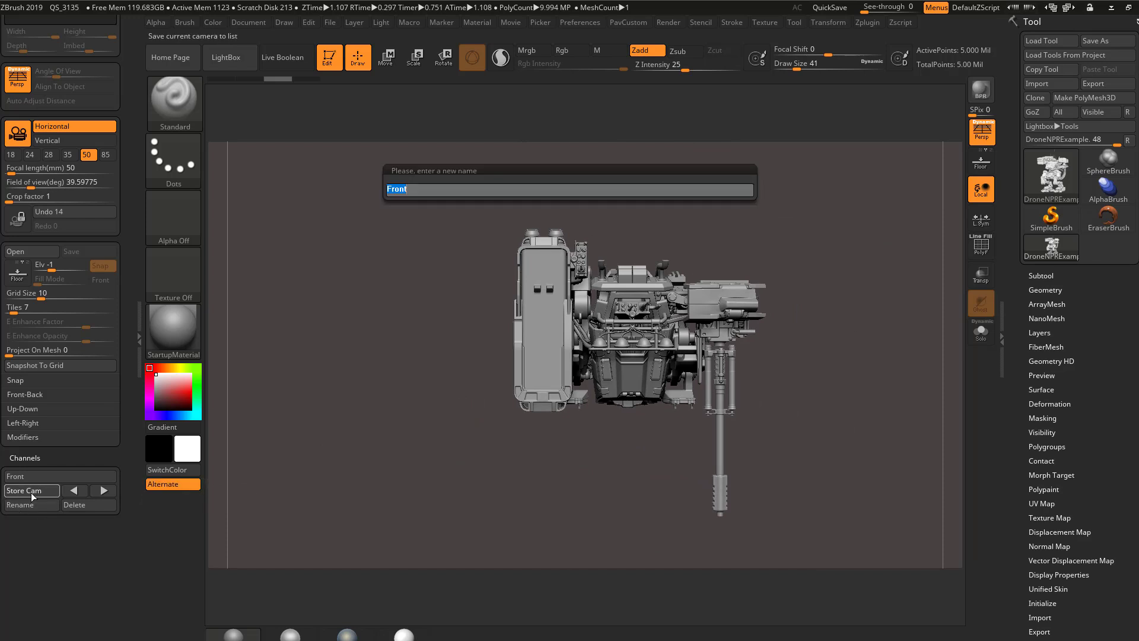
pyautogui.write('Top')
pyautogui.press('Return')
# Cycle through the stored cameras and delete the Top camera.
pyautogui.click(35, 476)
pyautogui.click(74, 491)
pyautogui.click(74, 491)
pyautogui.click(74, 491)
pyautogui.click(75, 491)
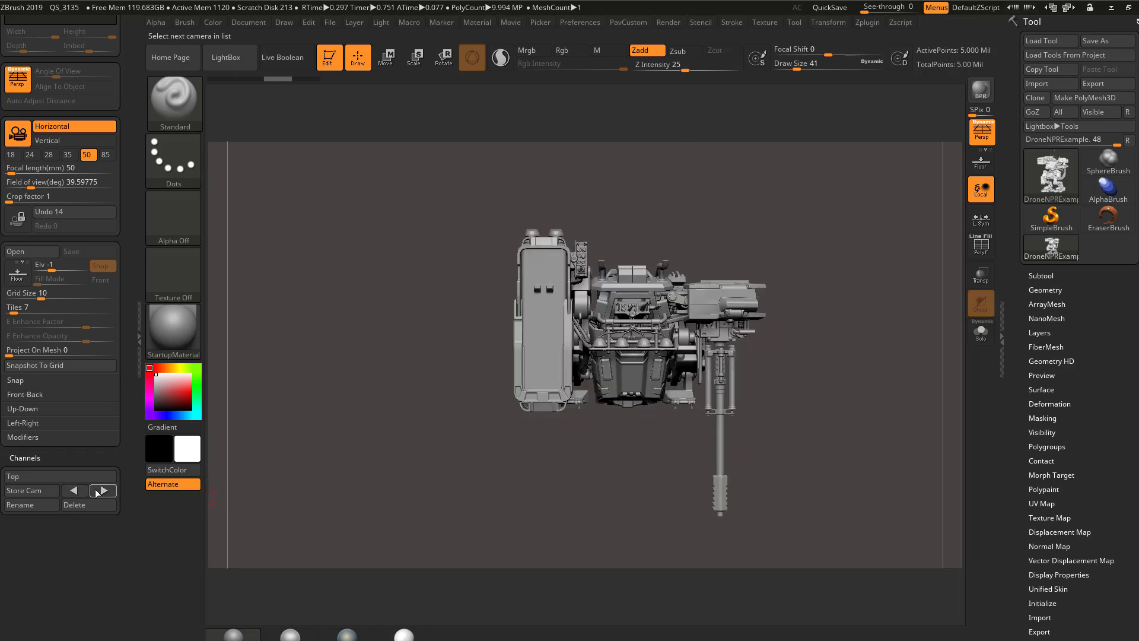
pyautogui.click(81, 505)
pyautogui.keyDown('shift'); pyautogui.moveTo(376, 435); pyautogui.dragTo(365, 348); pyautogui.keyUp('shift')
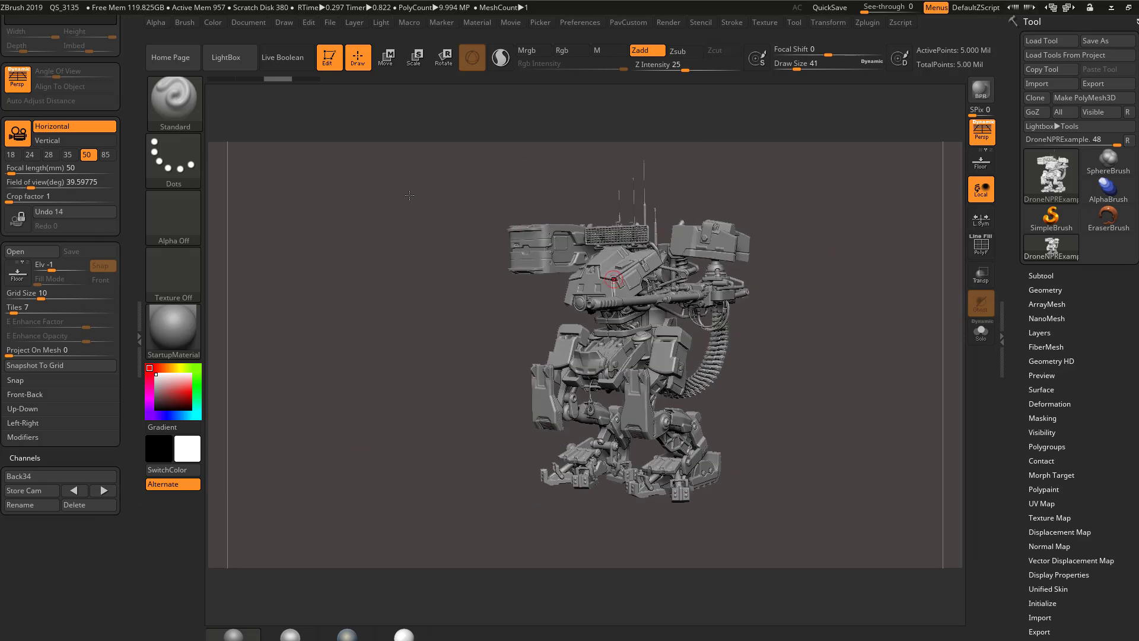
# Delete all subtools of the robot tool, accepting the deletion.
pyautogui.click(331, 22)
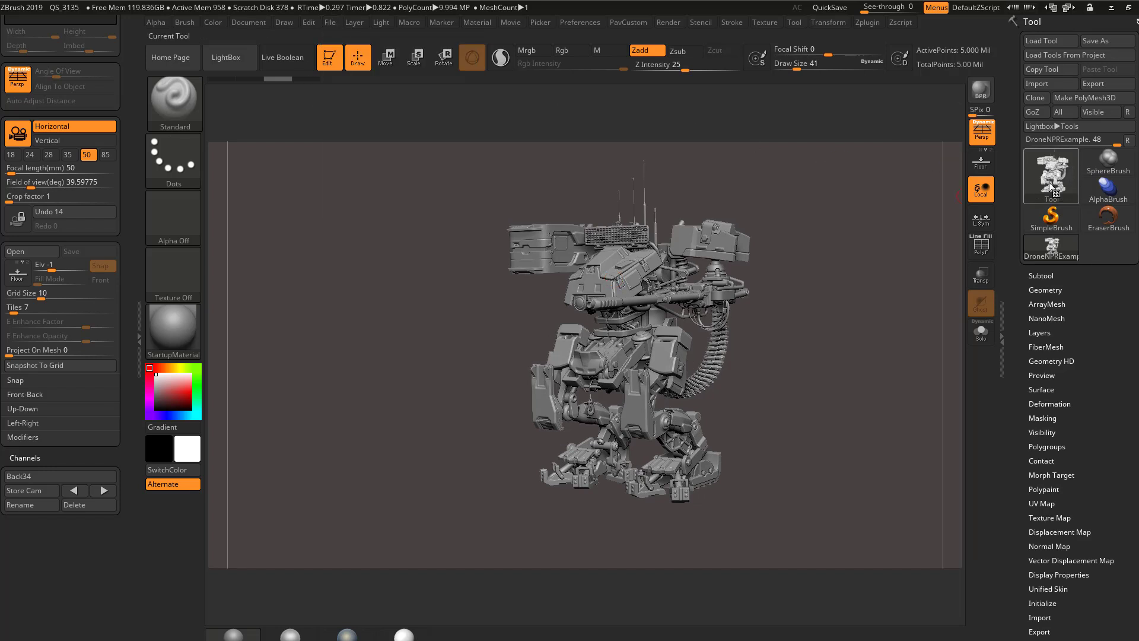
pyautogui.click(1041, 276)
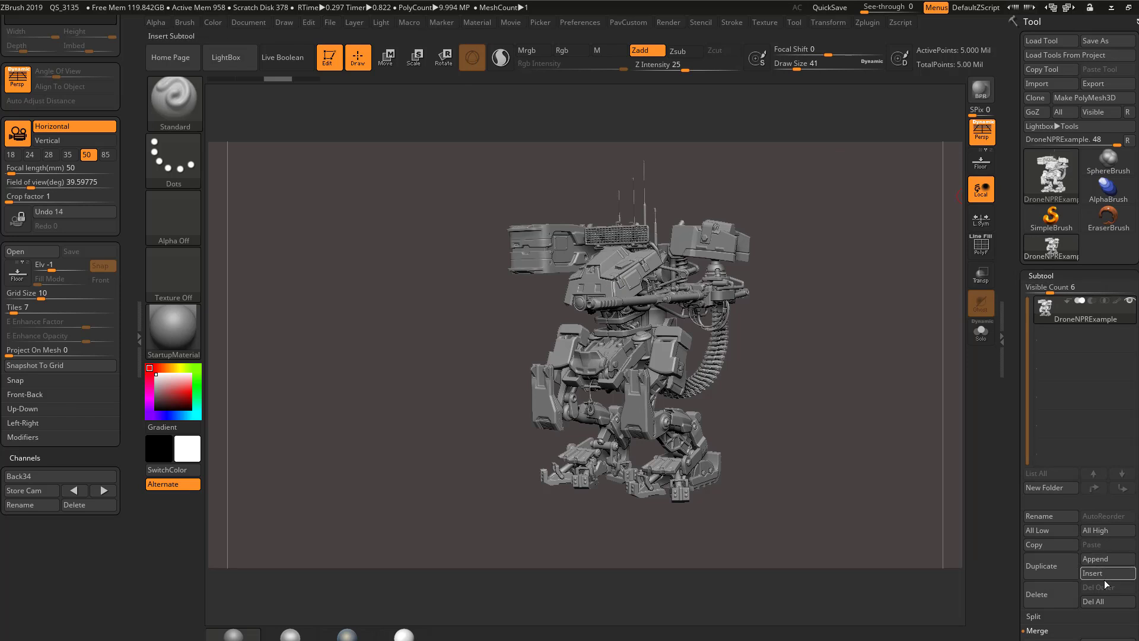
pyautogui.click(1097, 602)
pyautogui.click(1005, 629)
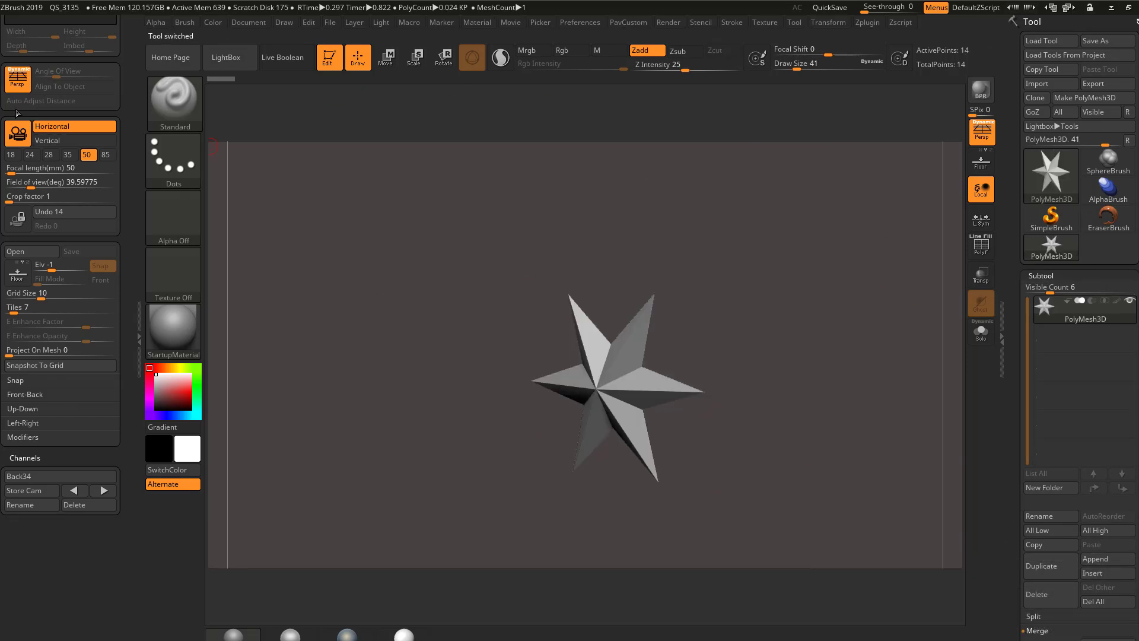
# Browse the project files in LightBox for DemoSoldier.ZPR.
pyautogui.click(331, 27)
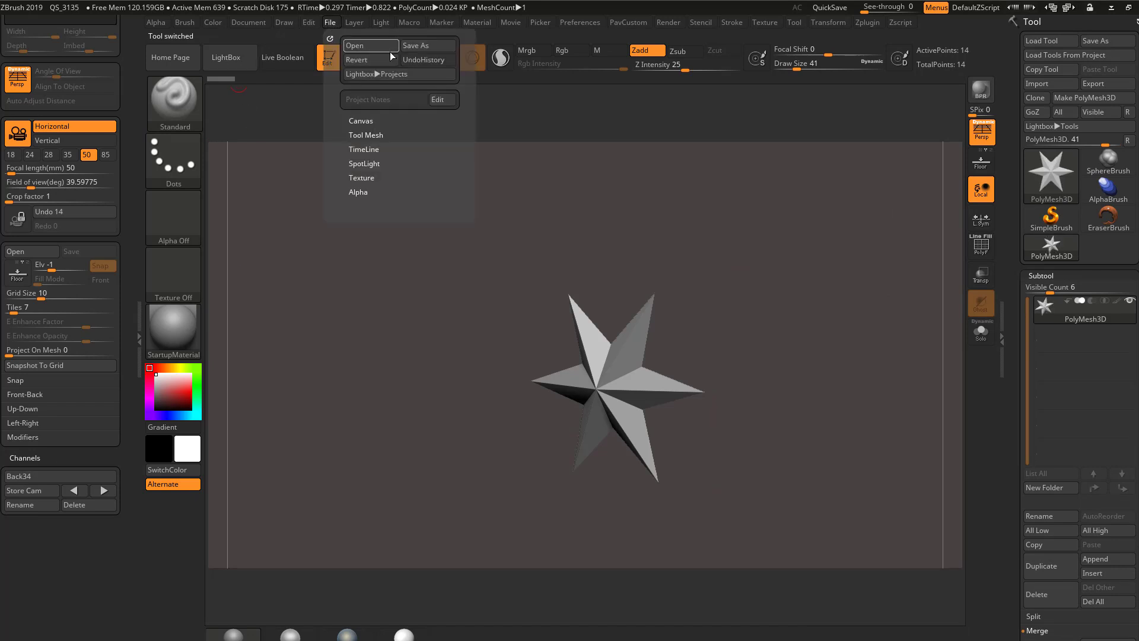
pyautogui.press(',')
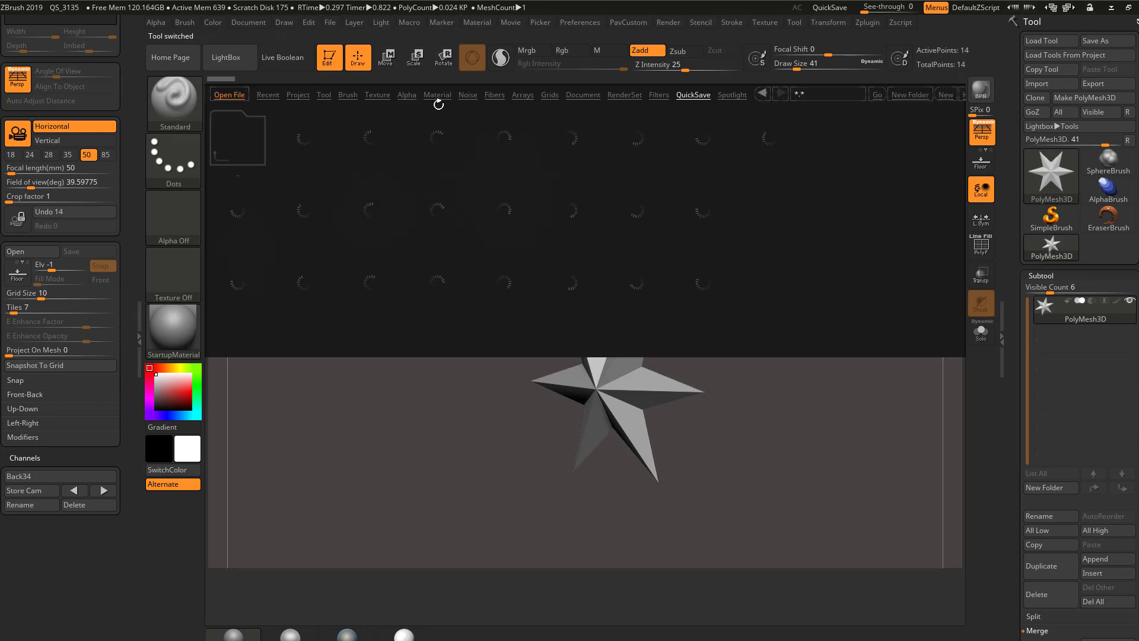
pyautogui.click(298, 95)
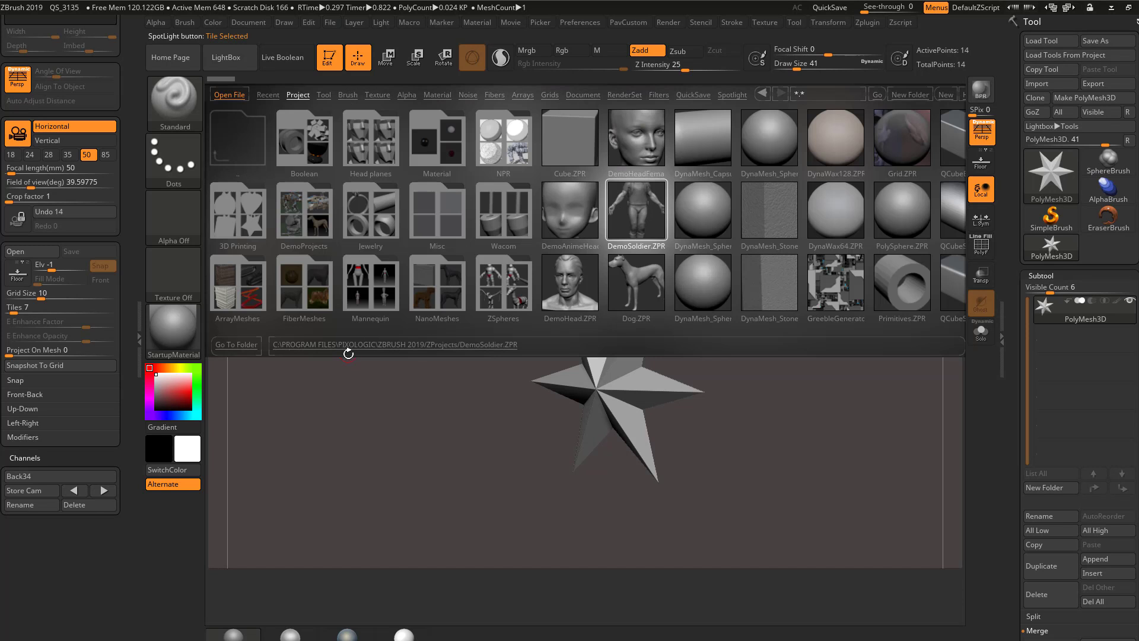